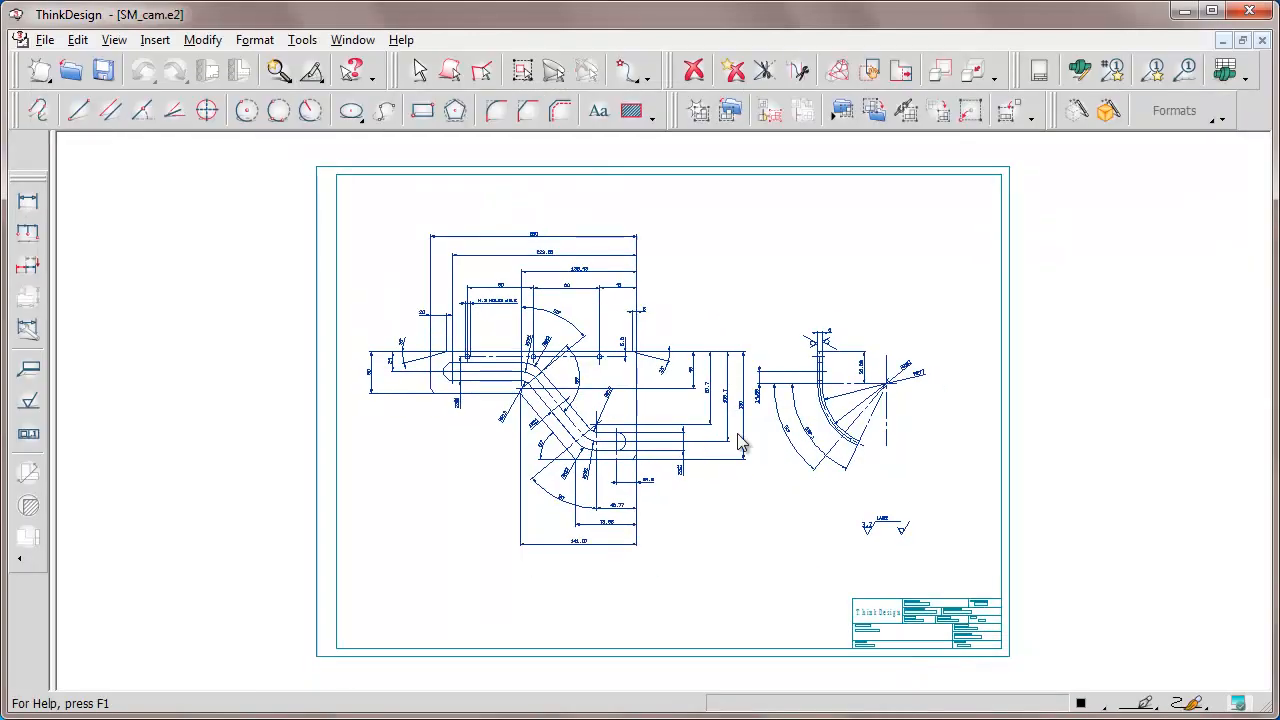
Show the drawing's structure tree and highlight the FORMAT and G806027041 groups in turn.
{"action": "left_click_drag", "start_coordinate": [52, 150], "coordinate": [275, 150]}
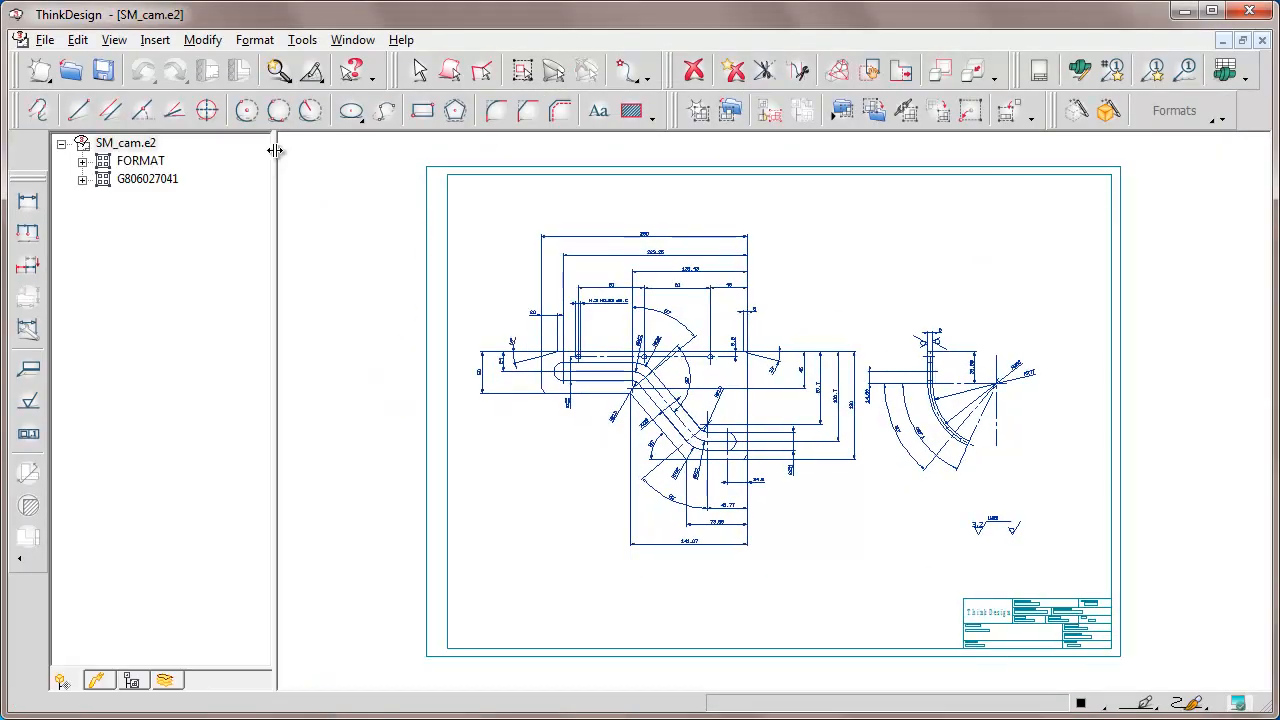
{"action": "left_click", "coordinate": [139, 166]}
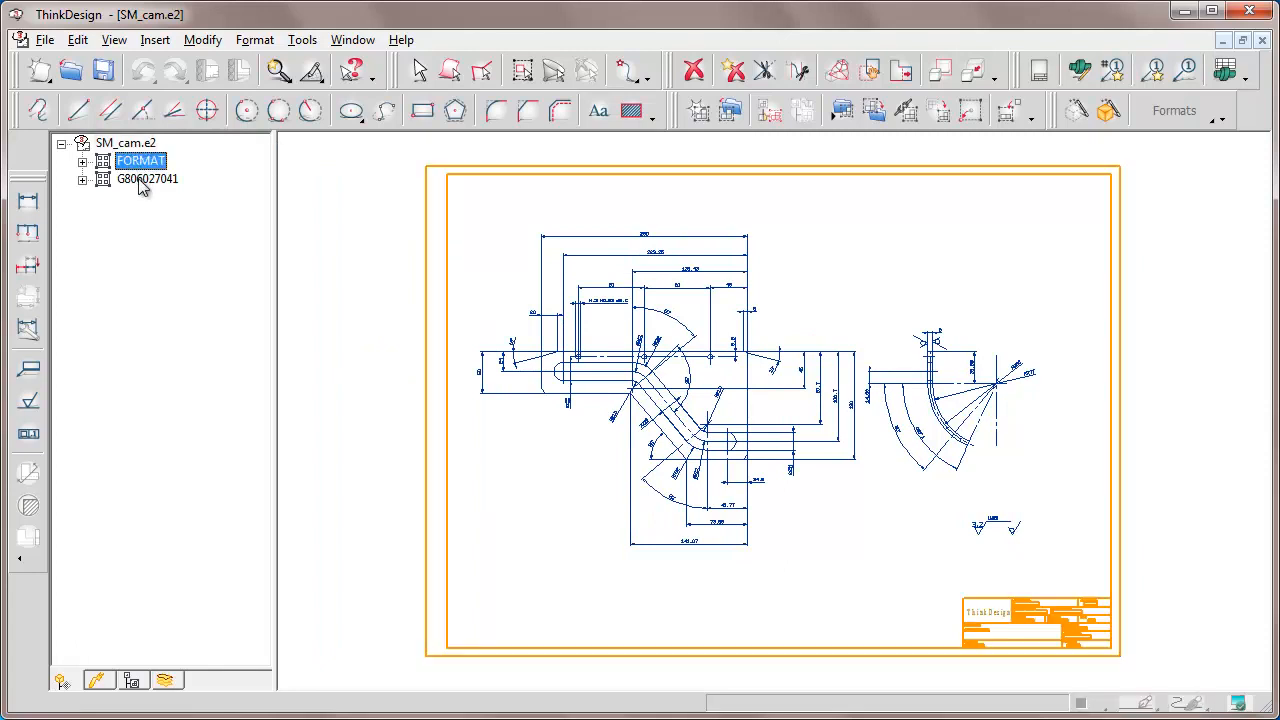
{"action": "left_click", "coordinate": [141, 186]}
Turn off layers 11, 12 and 16 in the SM_cam.e2 drawing.
{"action": "left_click", "coordinate": [165, 681]}
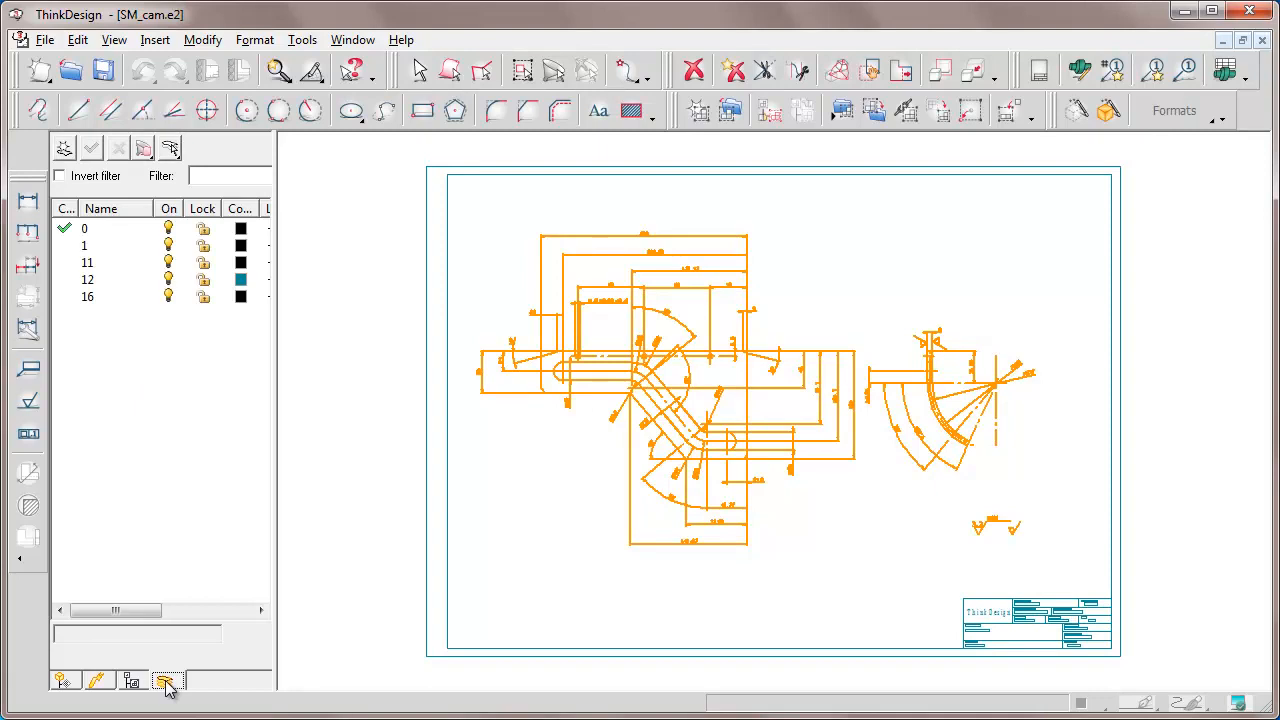
{"action": "left_click", "coordinate": [169, 263]}
{"action": "left_click", "coordinate": [168, 280]}
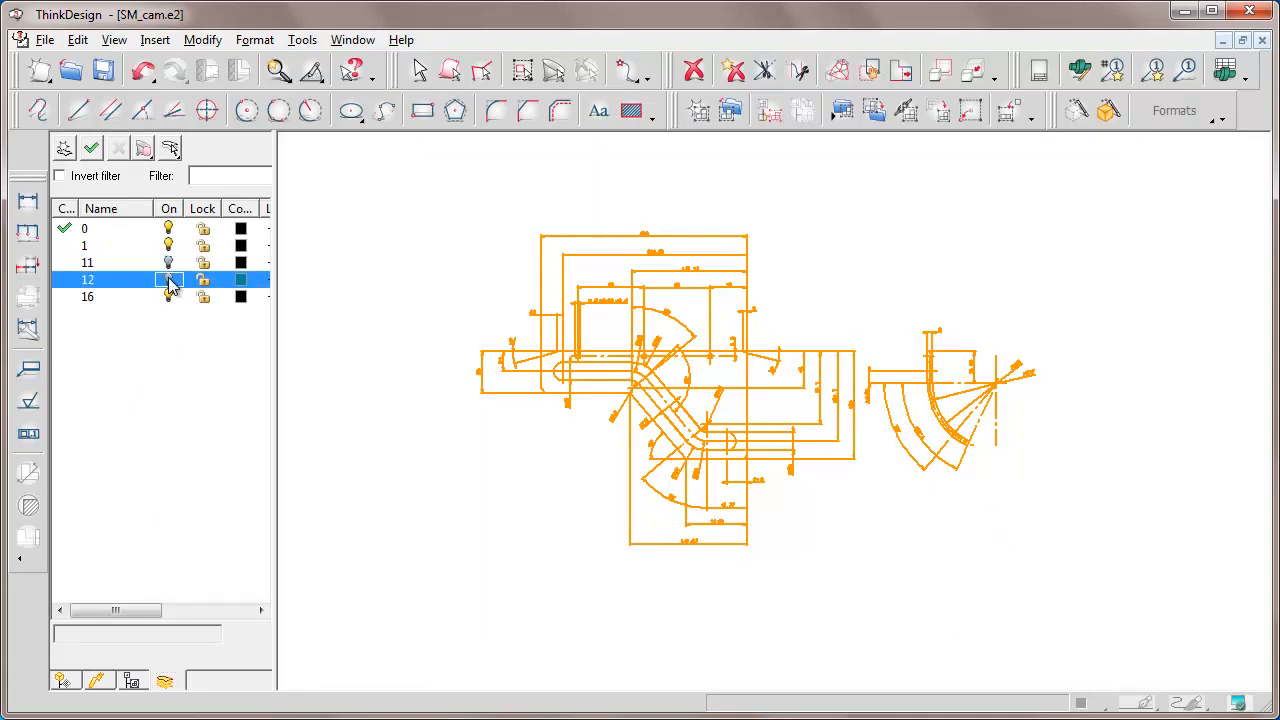
{"action": "left_click", "coordinate": [169, 297]}
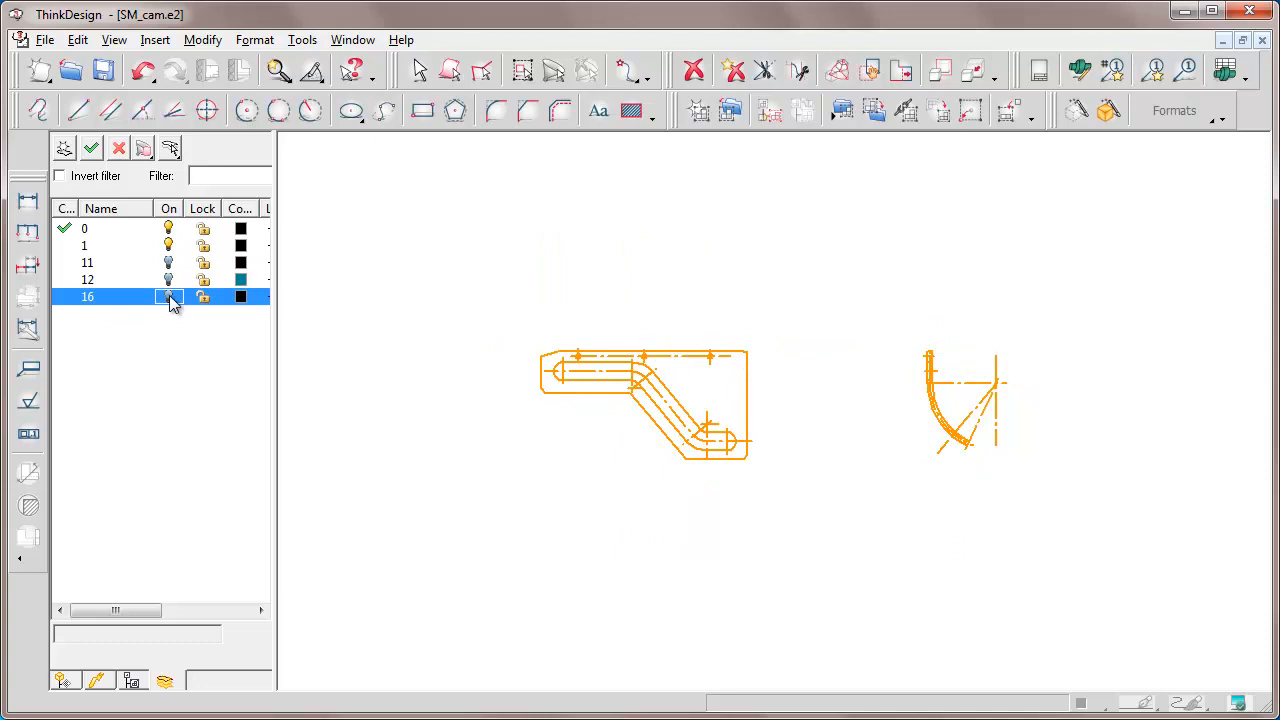
Create a new Model file using the ISO-mm template.
{"action": "left_click", "coordinate": [40, 74]}
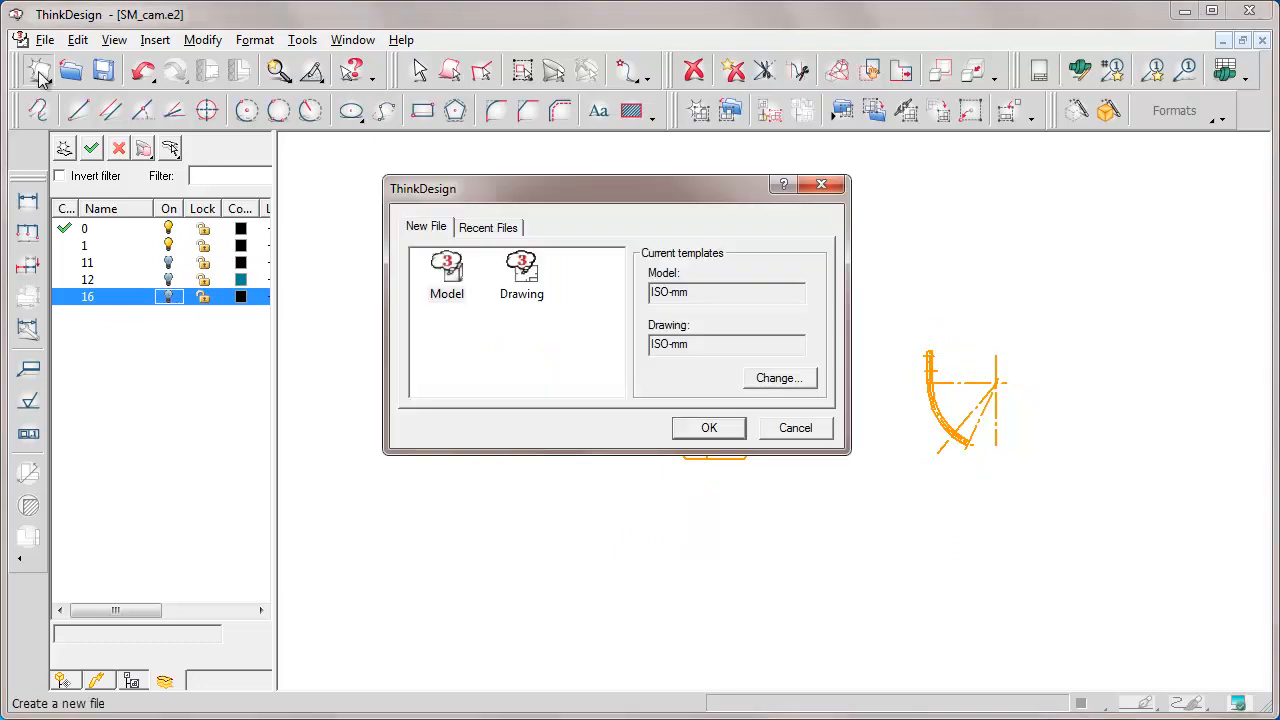
{"action": "left_click", "coordinate": [453, 298]}
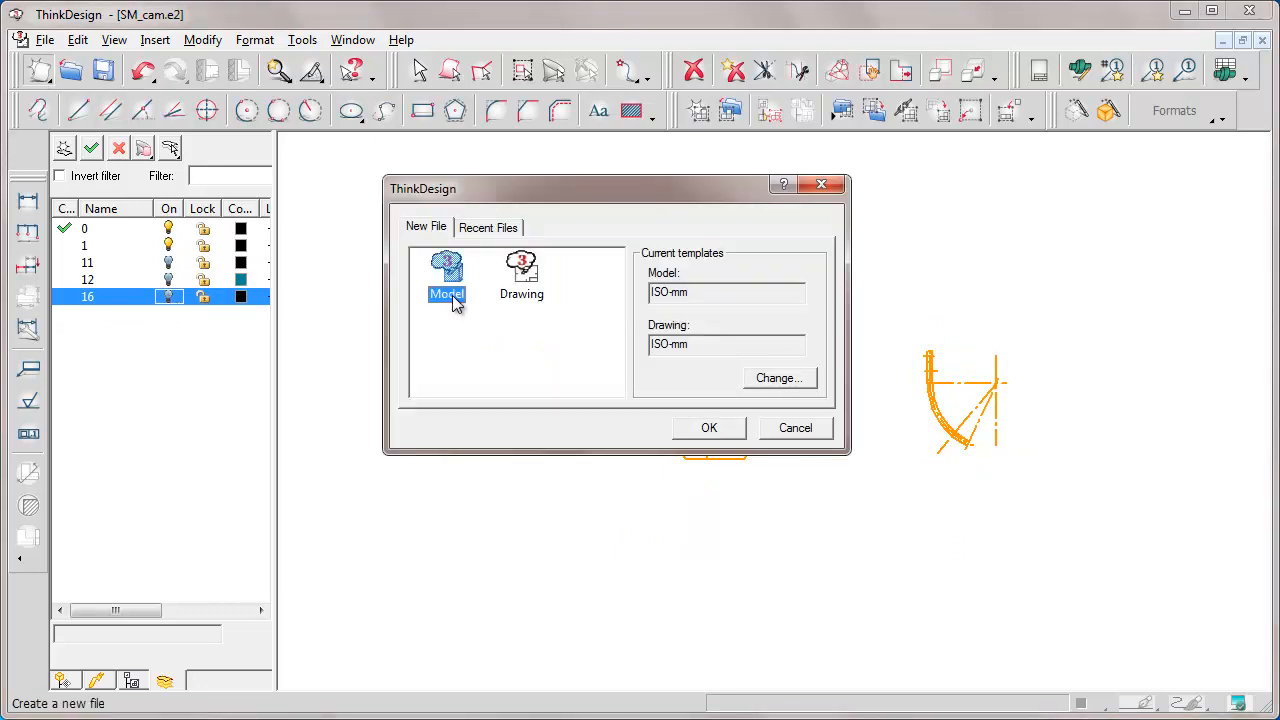
{"action": "left_click", "coordinate": [709, 428]}
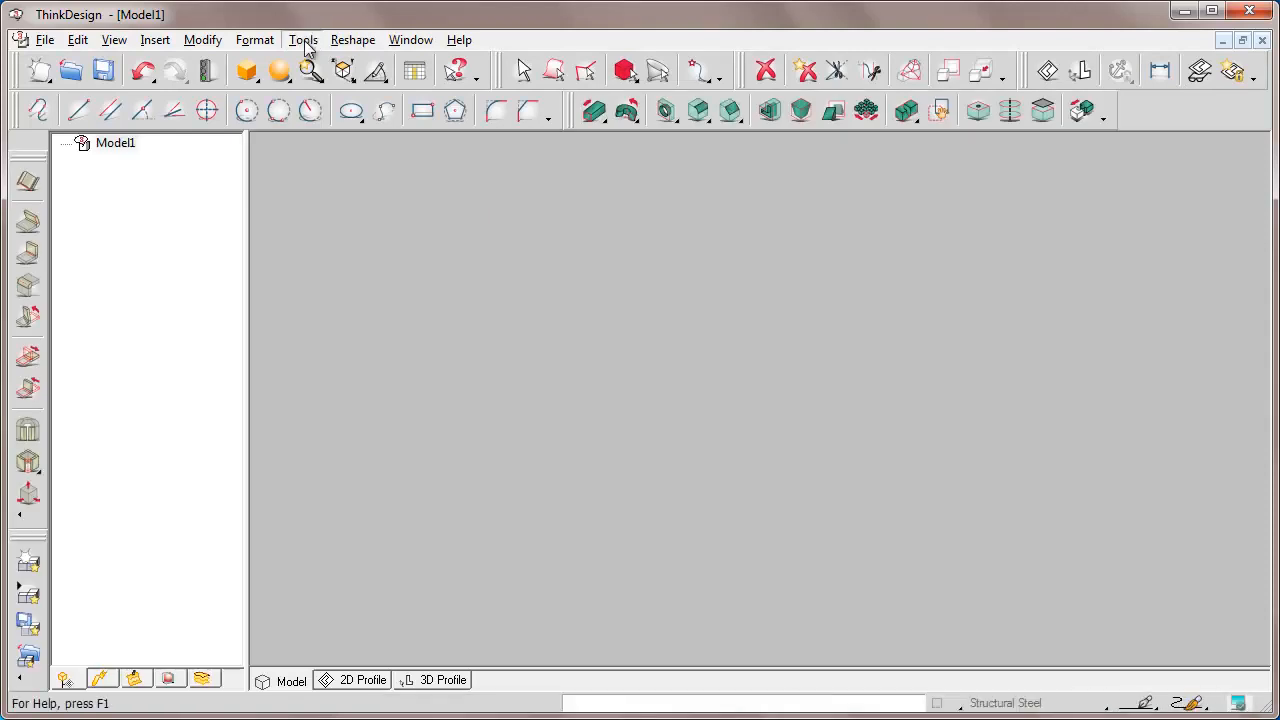
Turn on the work plane display in the reference system options and set its Planes appearance to None.
{"action": "left_click", "coordinate": [303, 41]}
{"action": "left_click", "coordinate": [357, 403]}
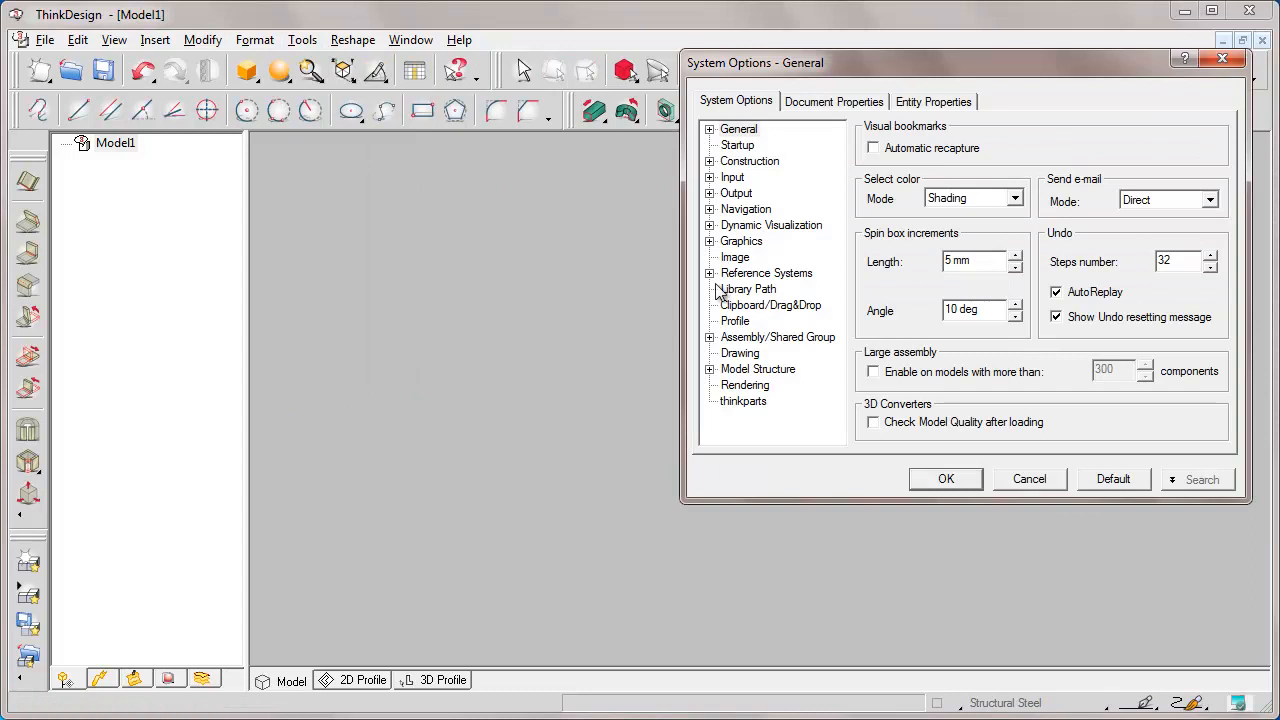
{"action": "left_click", "coordinate": [746, 276]}
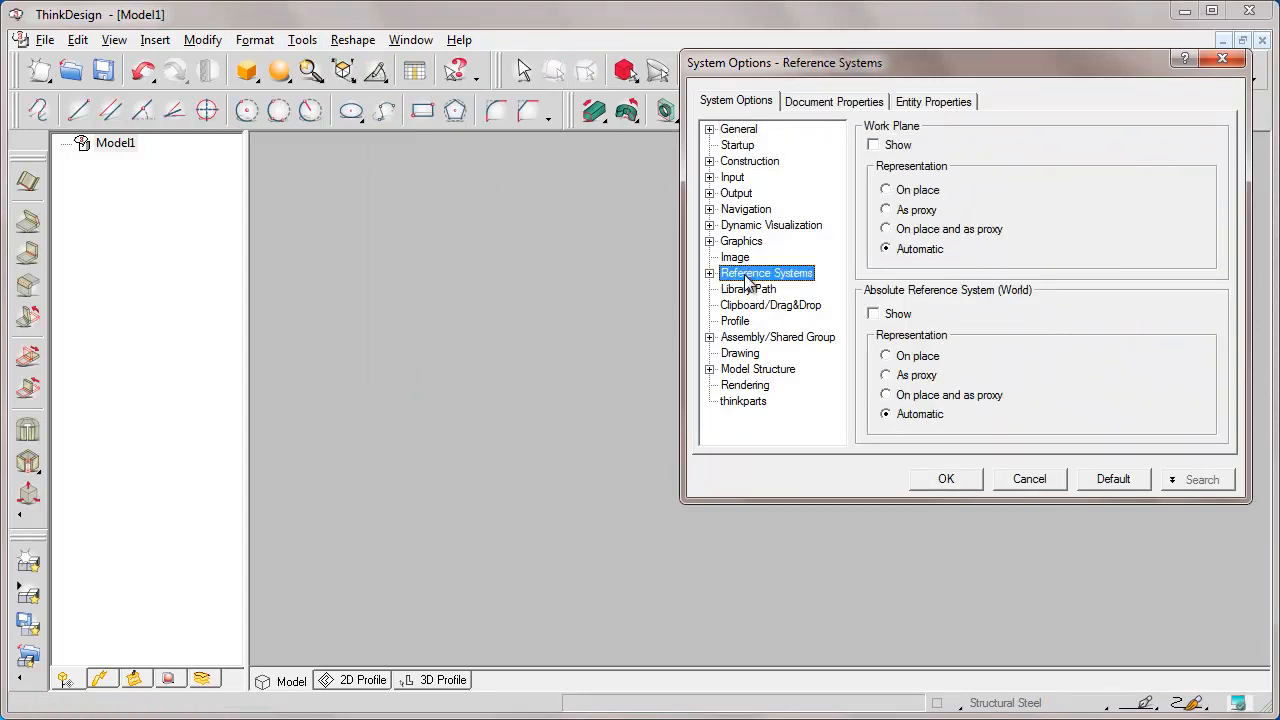
{"action": "left_click", "coordinate": [873, 145]}
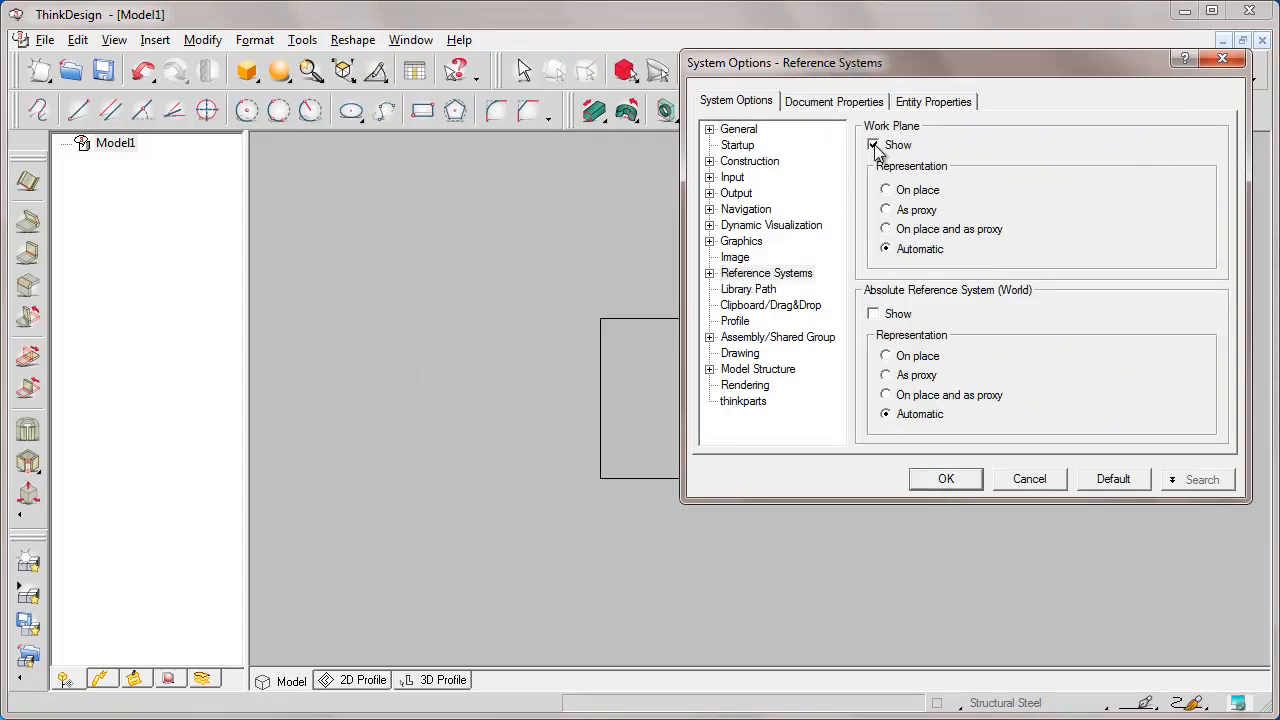
{"action": "left_click", "coordinate": [710, 274]}
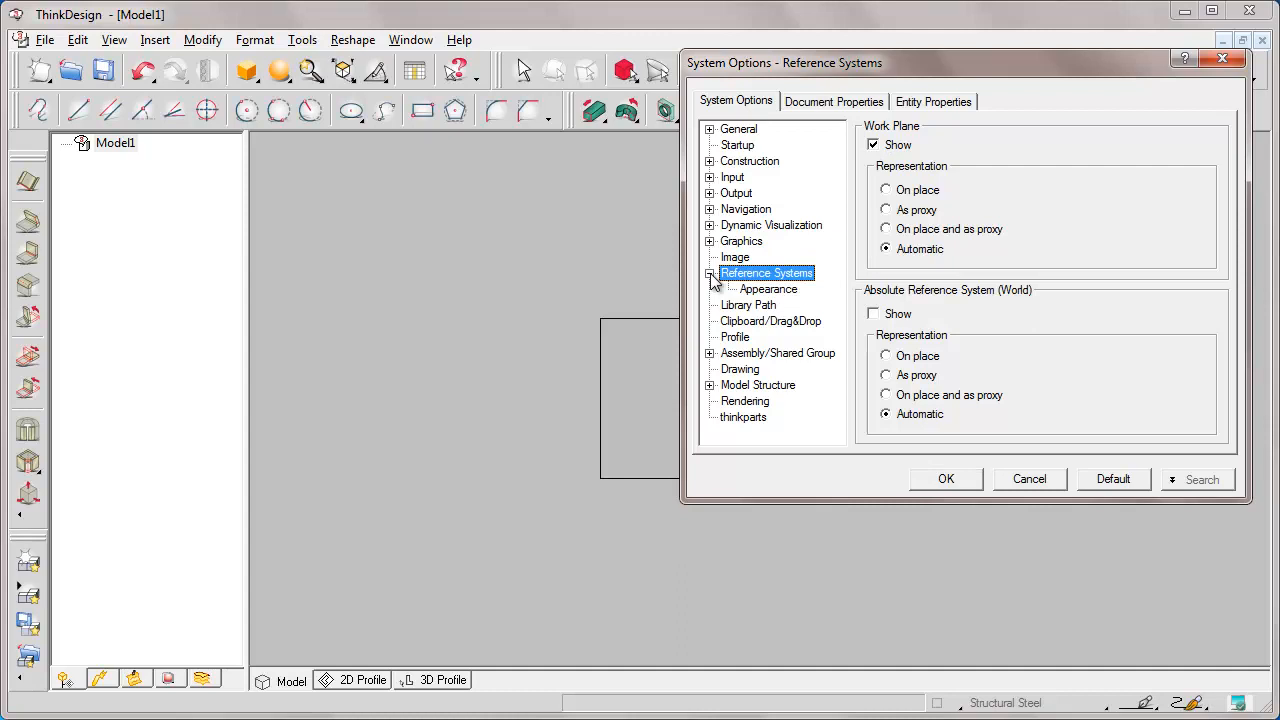
{"action": "left_click", "coordinate": [758, 291]}
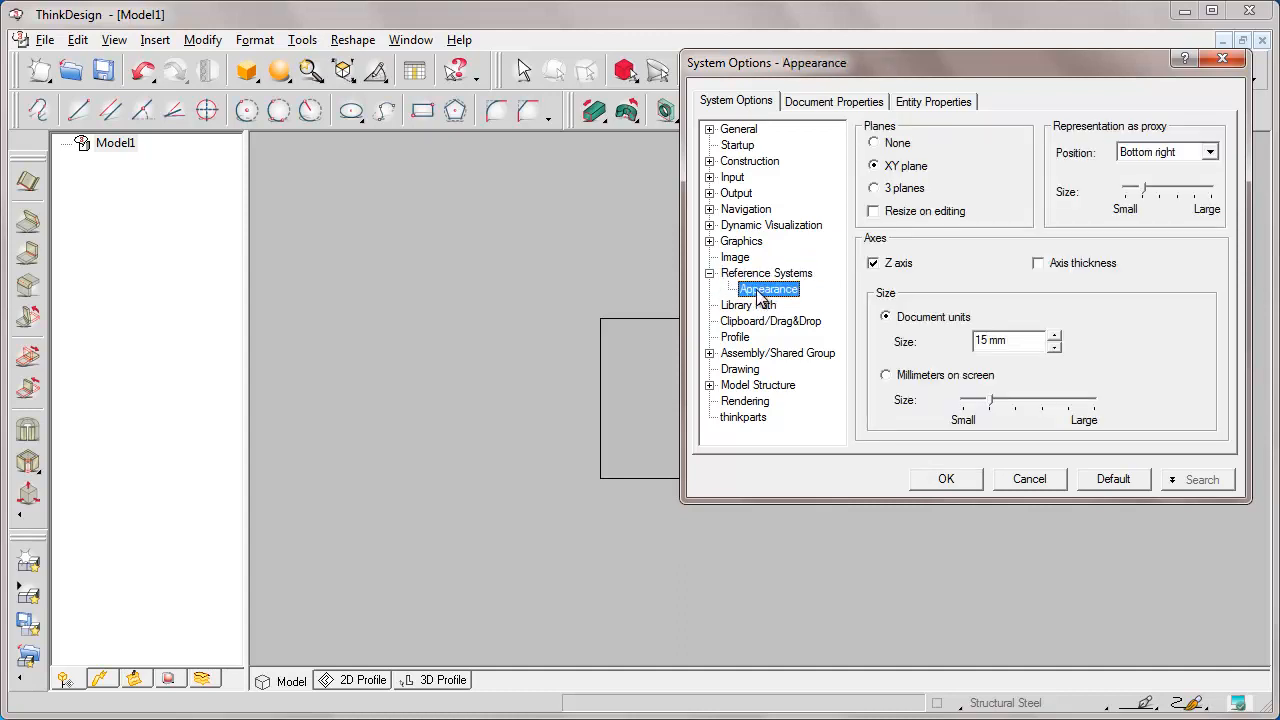
{"action": "left_click", "coordinate": [874, 143]}
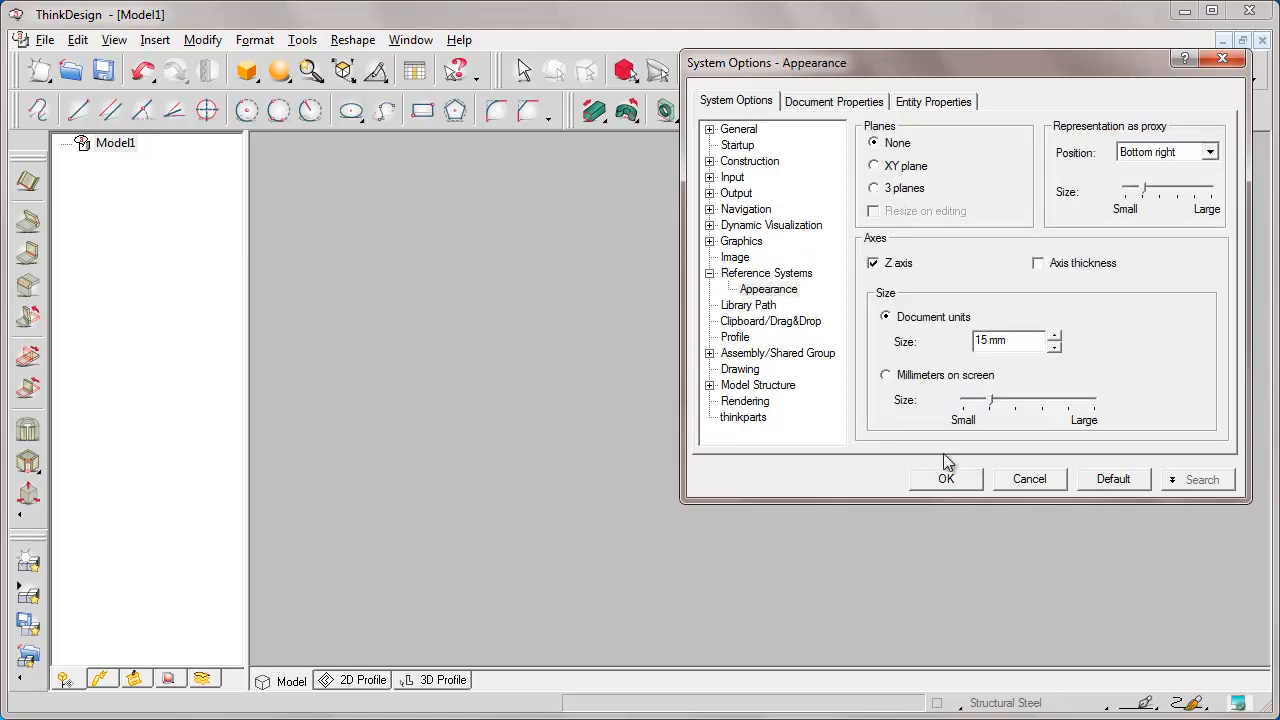
{"action": "left_click", "coordinate": [947, 479]}
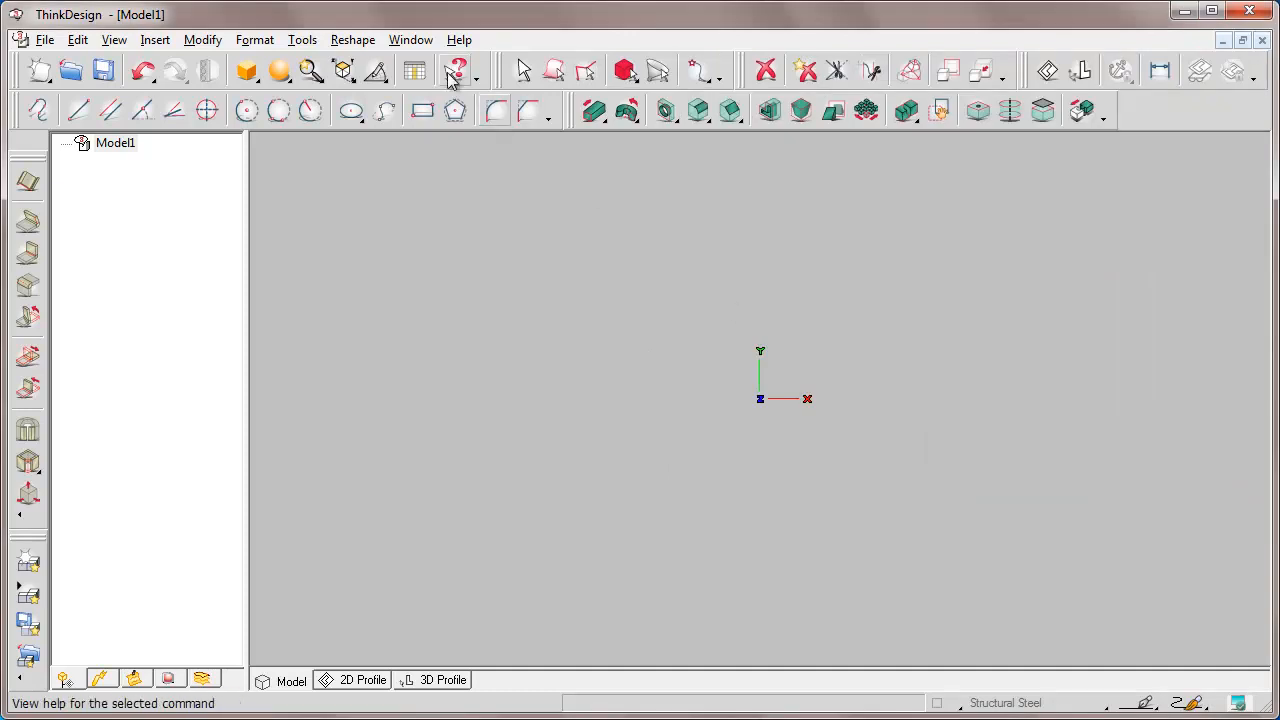
Tile the two documents vertically and copy the visible SM_cam.e2 geometry into Model1, accepting that imported groups are exploded.
{"action": "left_click", "coordinate": [411, 40]}
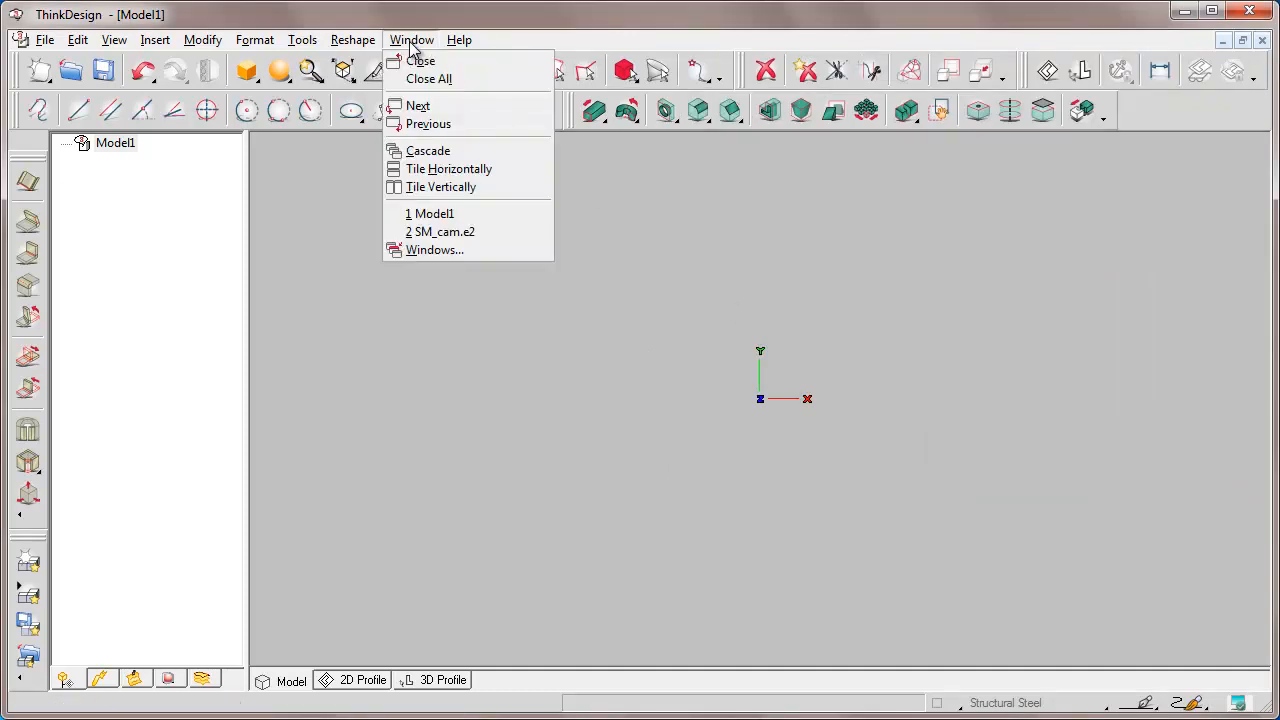
{"action": "left_click", "coordinate": [436, 187]}
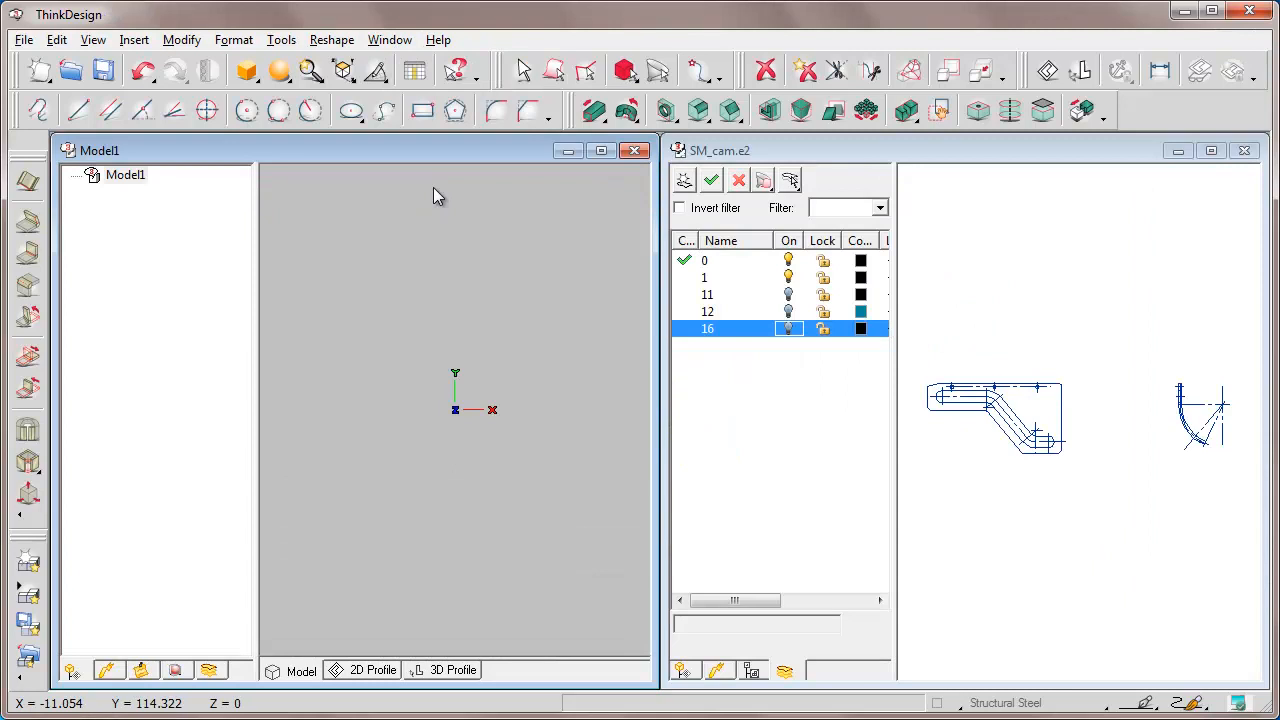
{"action": "left_click", "coordinate": [983, 272]}
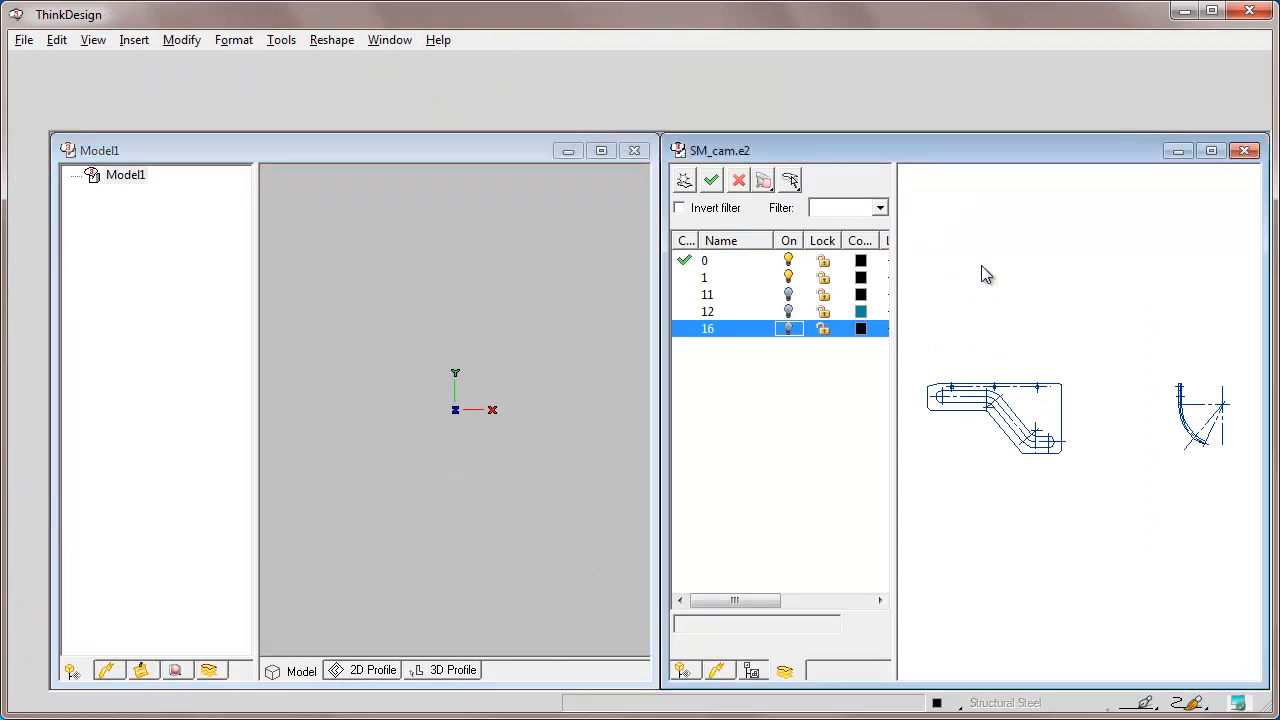
{"action": "left_click", "coordinate": [452, 74]}
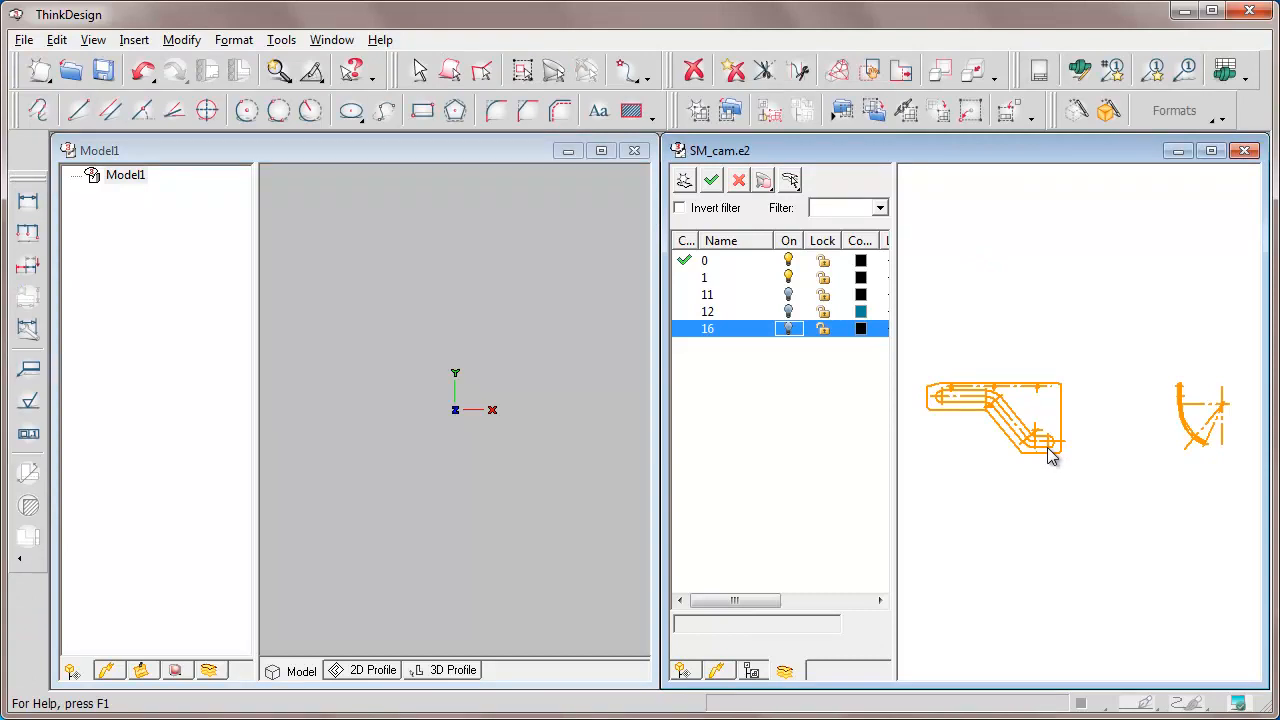
{"action": "left_click_drag", "start_coordinate": [1046, 450], "coordinate": [513, 535]}
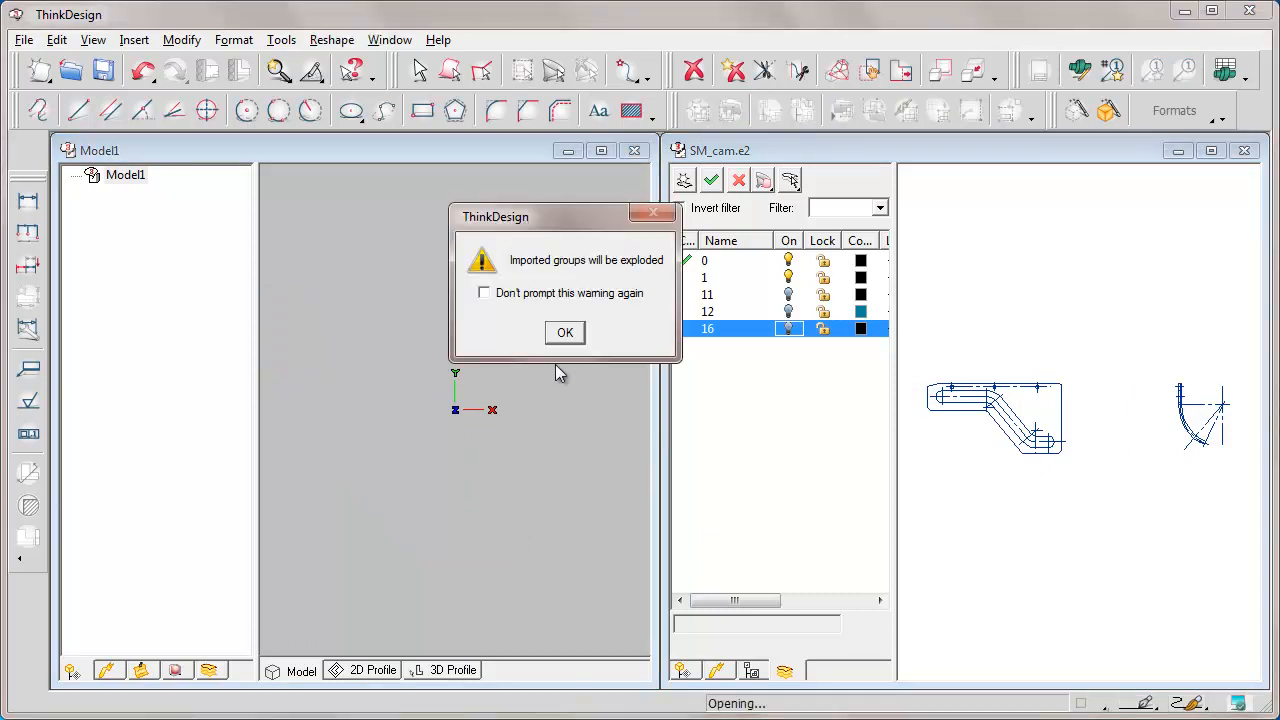
{"action": "left_click", "coordinate": [564, 332]}
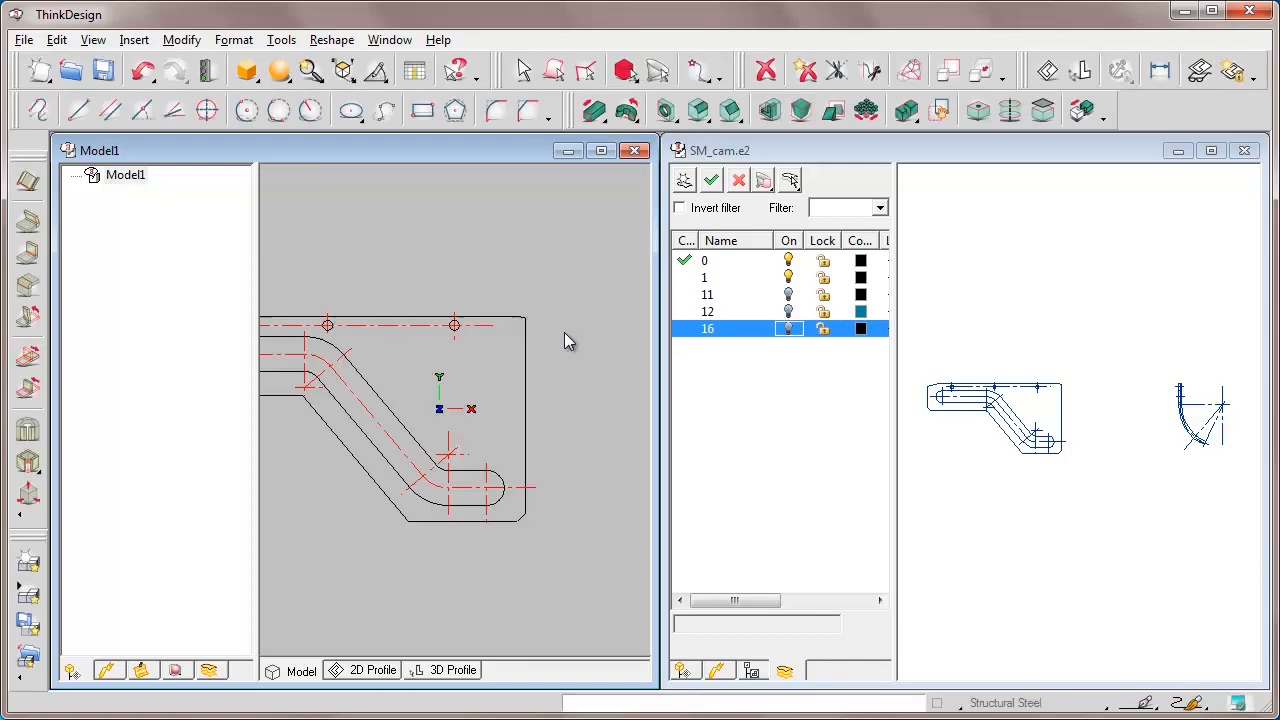
Close the SM_cam.e2 drawing without saving its changes and maximize the Model1 window.
{"action": "left_click", "coordinate": [1040, 242]}
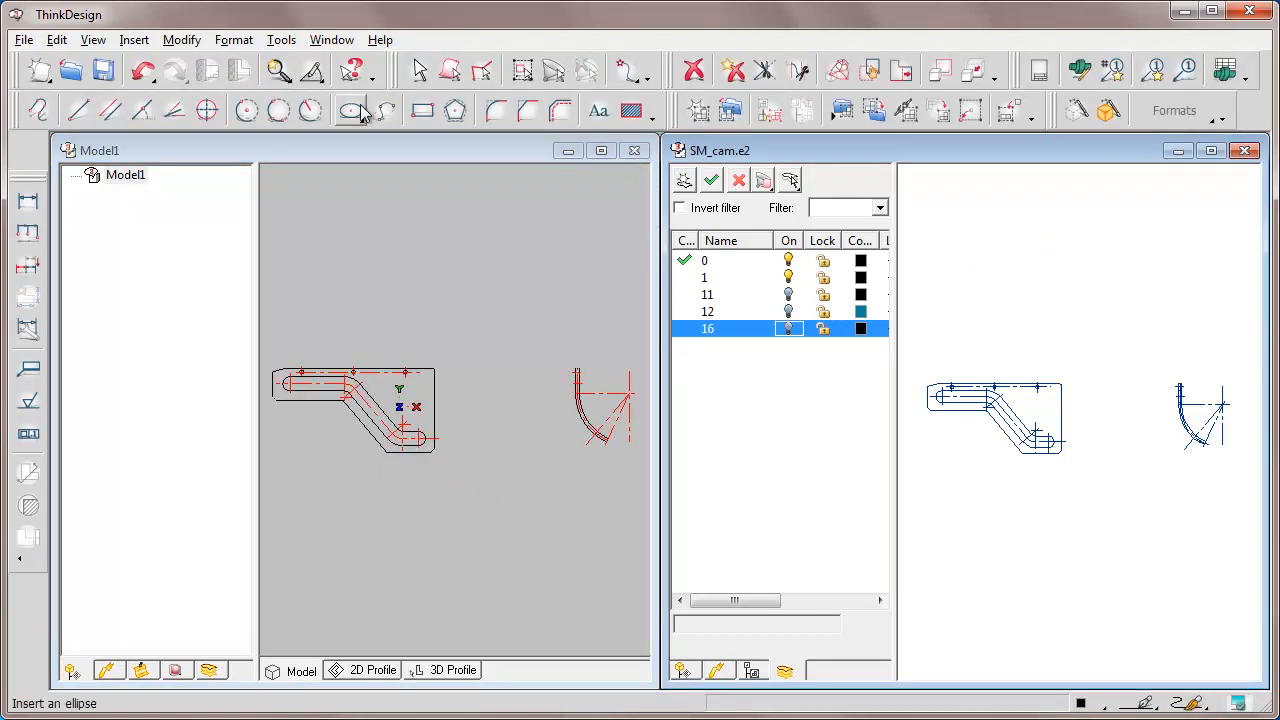
{"action": "left_click", "coordinate": [24, 41]}
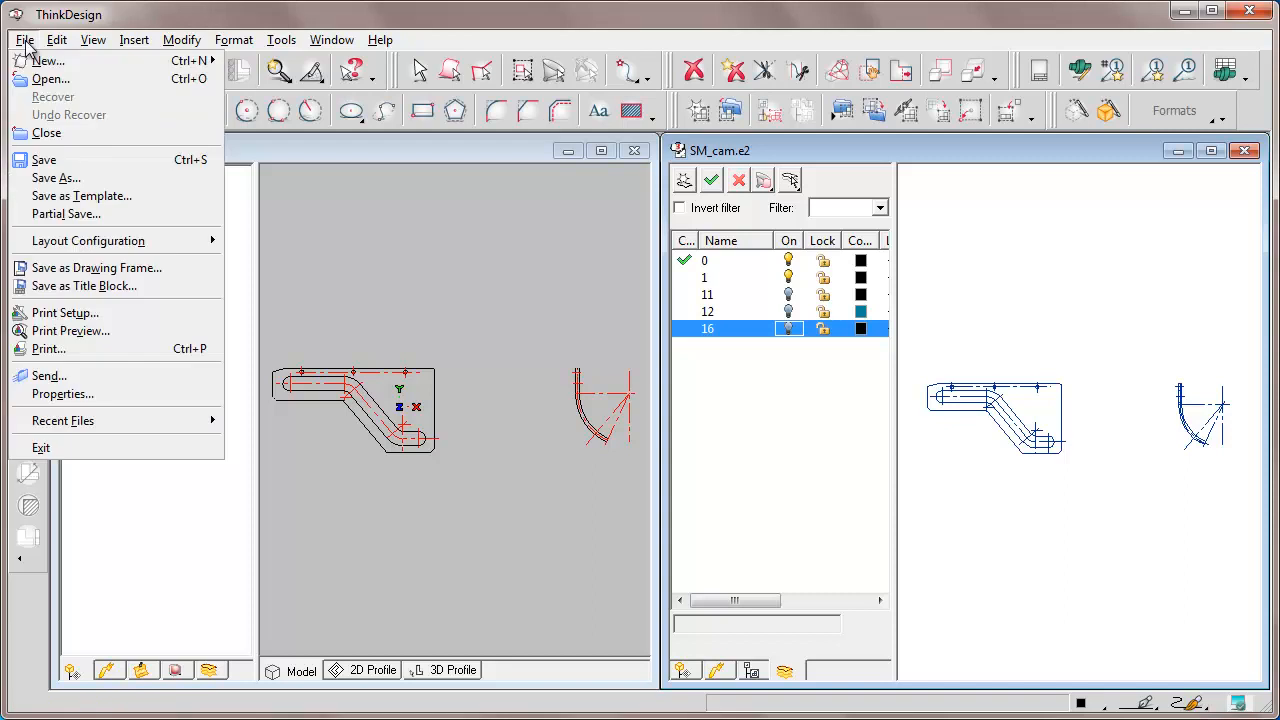
{"action": "left_click", "coordinate": [42, 134]}
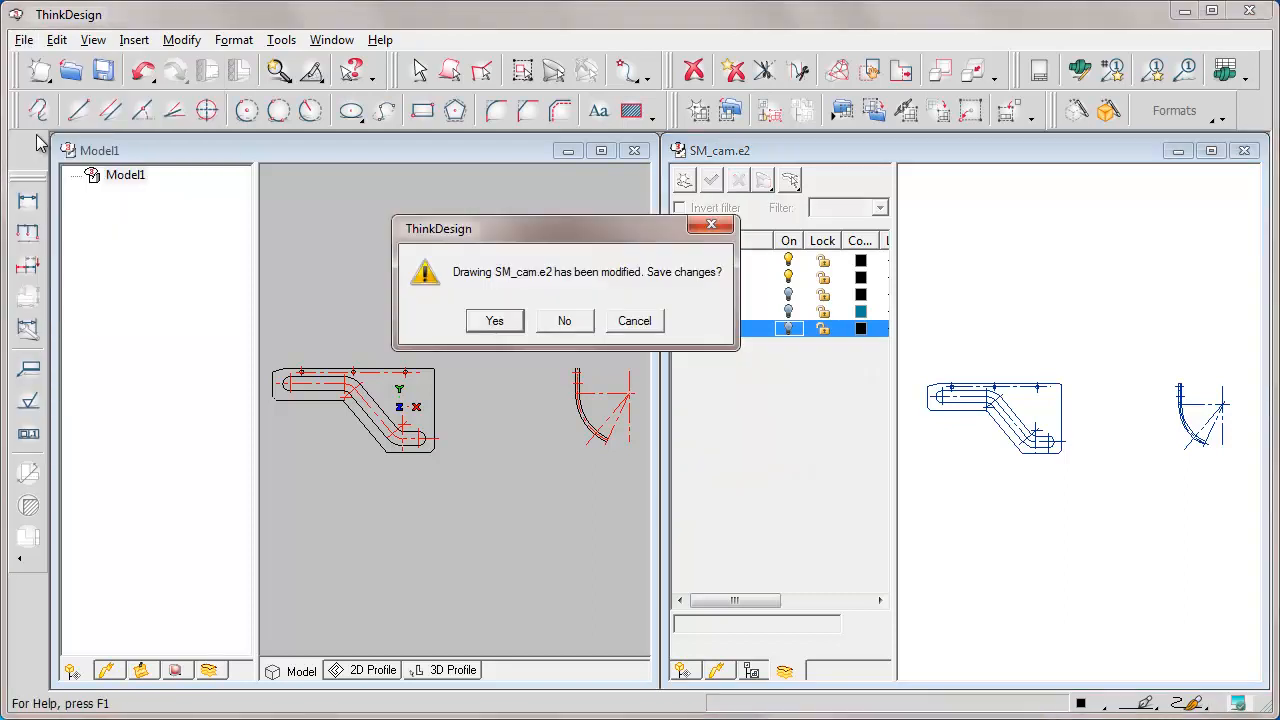
{"action": "left_click", "coordinate": [564, 320]}
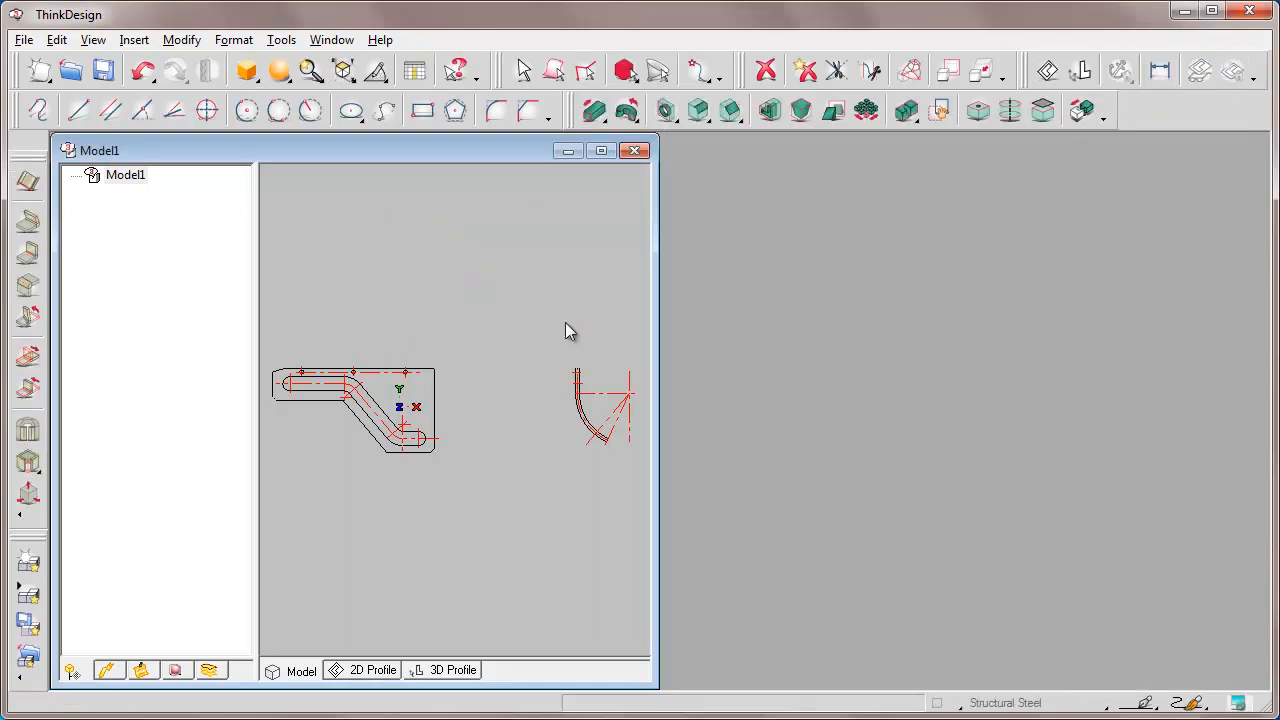
{"action": "left_click", "coordinate": [601, 151]}
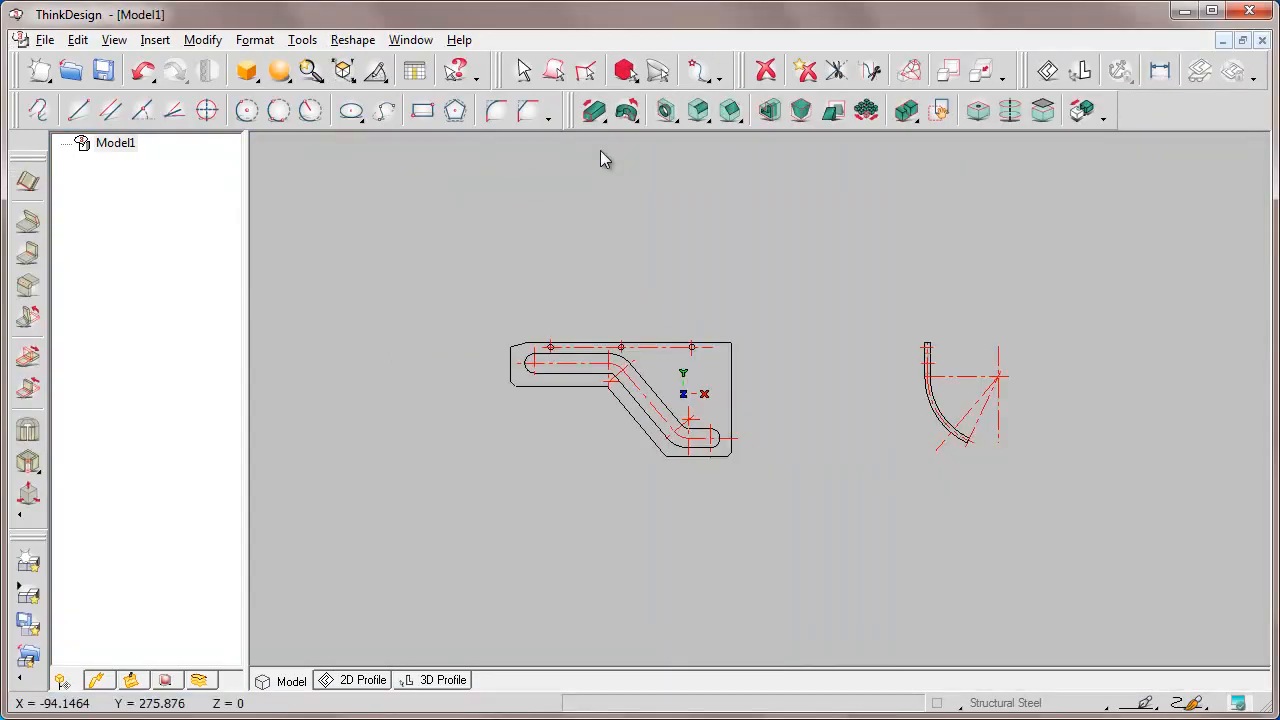
Start a Move/Copy of the whole curved side view in an isometric orientation, with its handle origin at the profile's straight-end corner.
{"action": "left_click", "coordinate": [344, 74]}
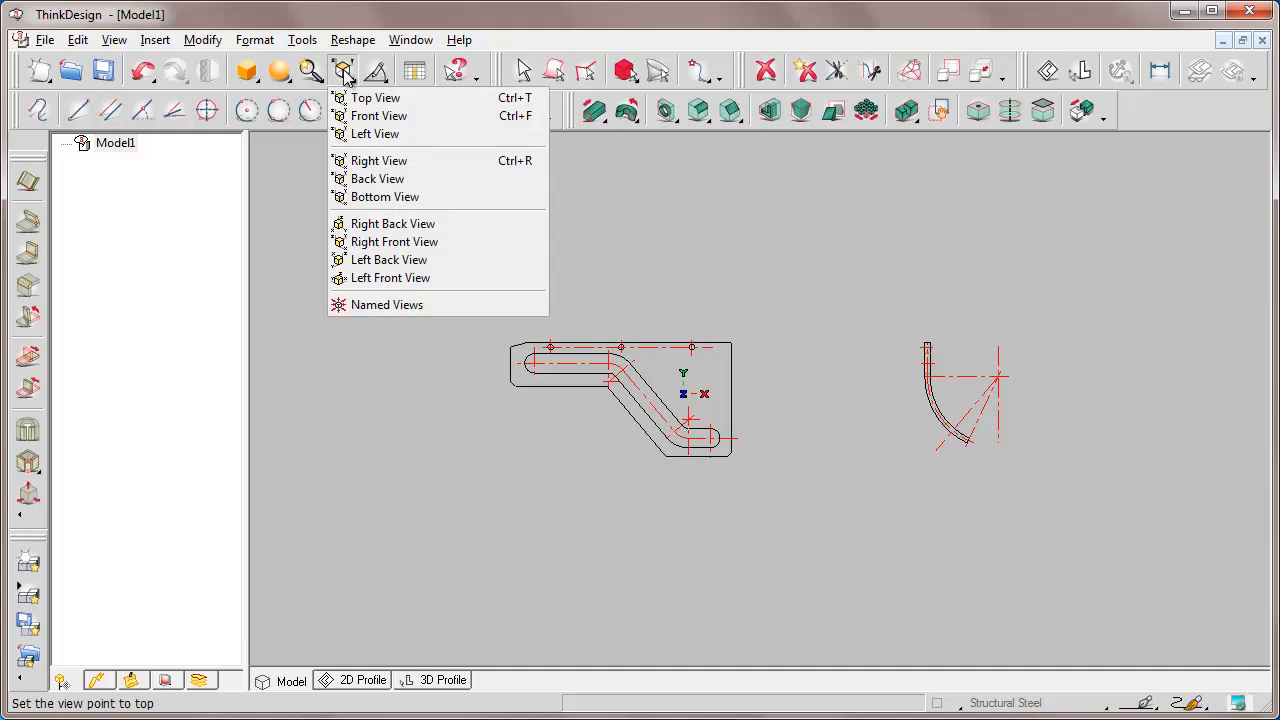
{"action": "left_click", "coordinate": [383, 304]}
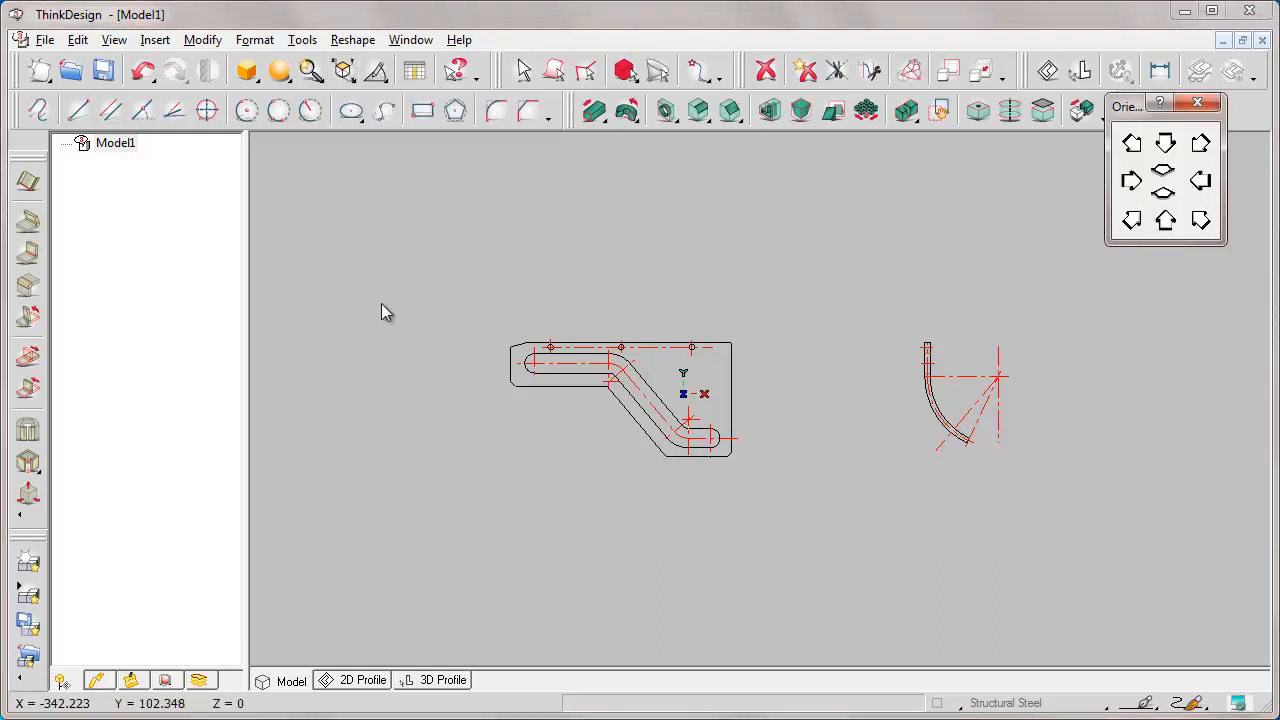
{"action": "left_click", "coordinate": [1200, 221]}
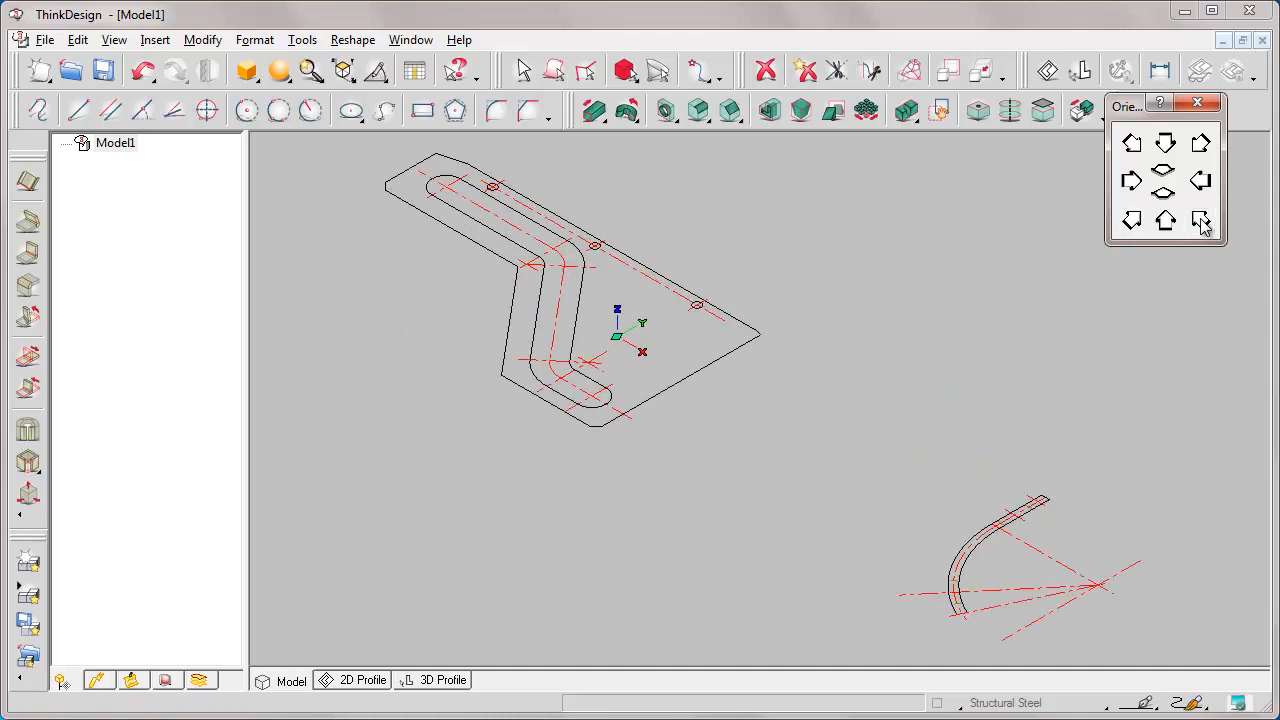
{"action": "left_click", "coordinate": [79, 42]}
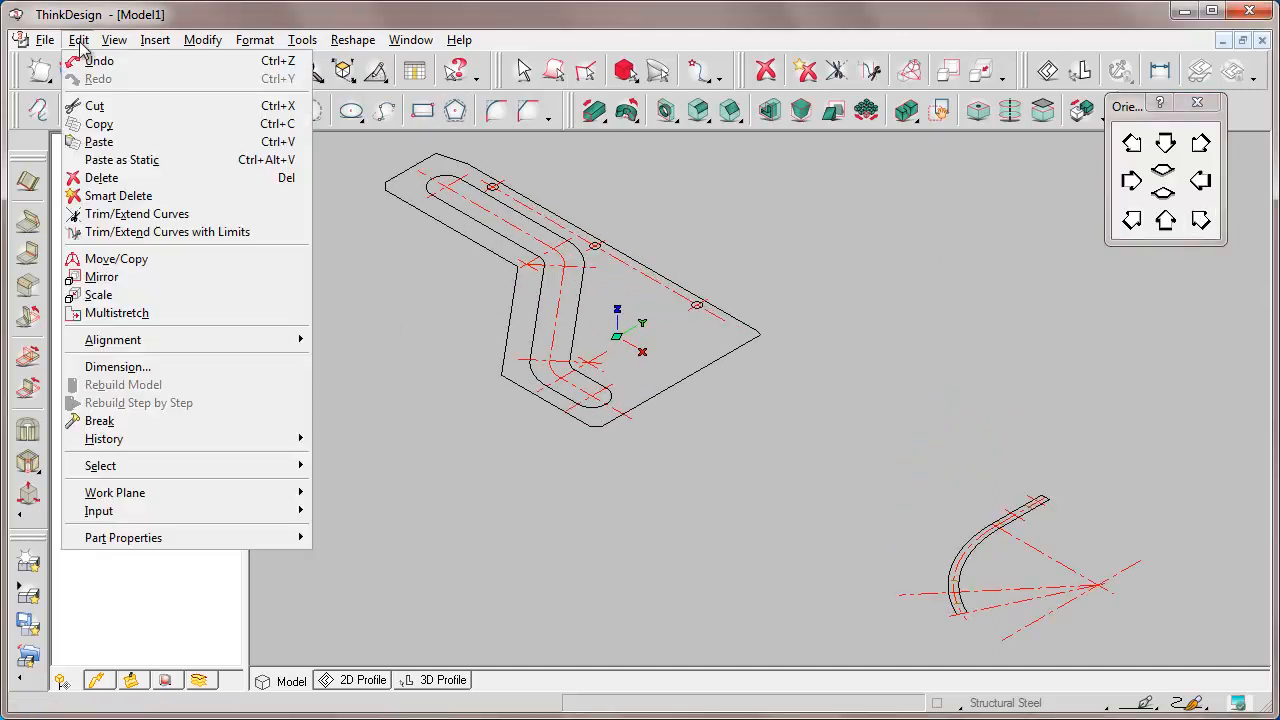
{"action": "left_click", "coordinate": [101, 259]}
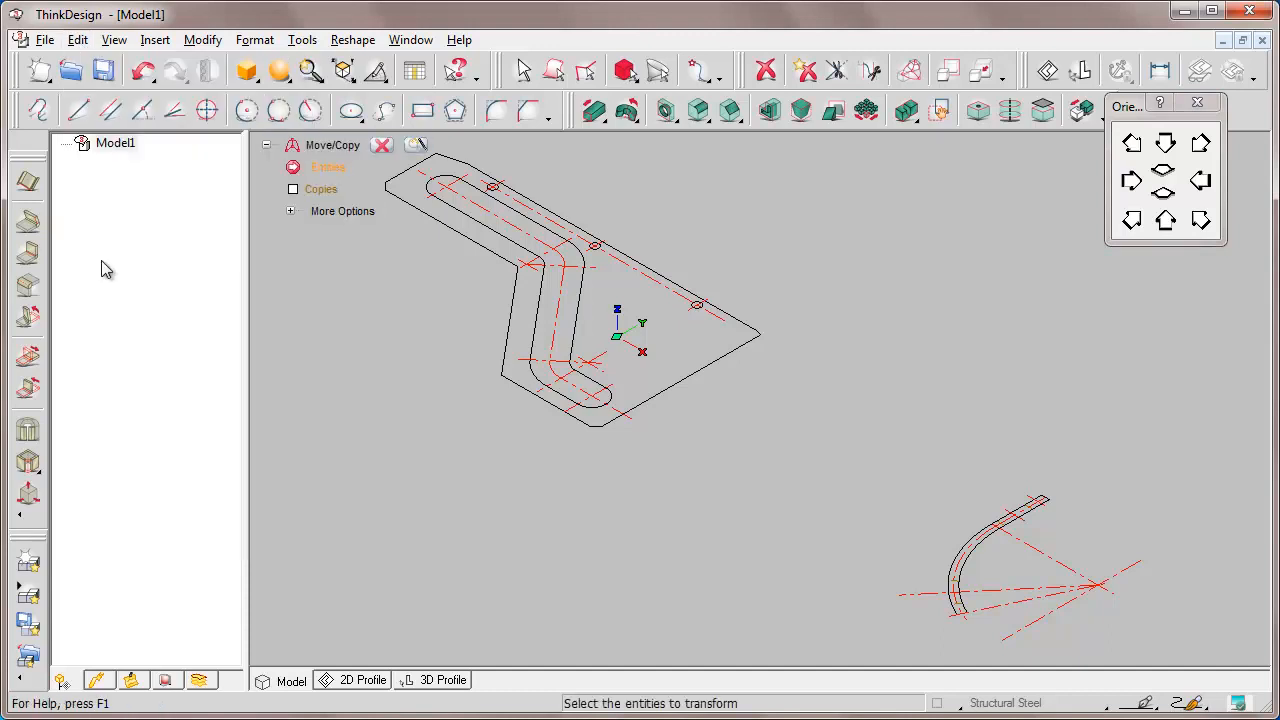
{"action": "left_click", "coordinate": [880, 456]}
{"action": "left_click", "coordinate": [1168, 651]}
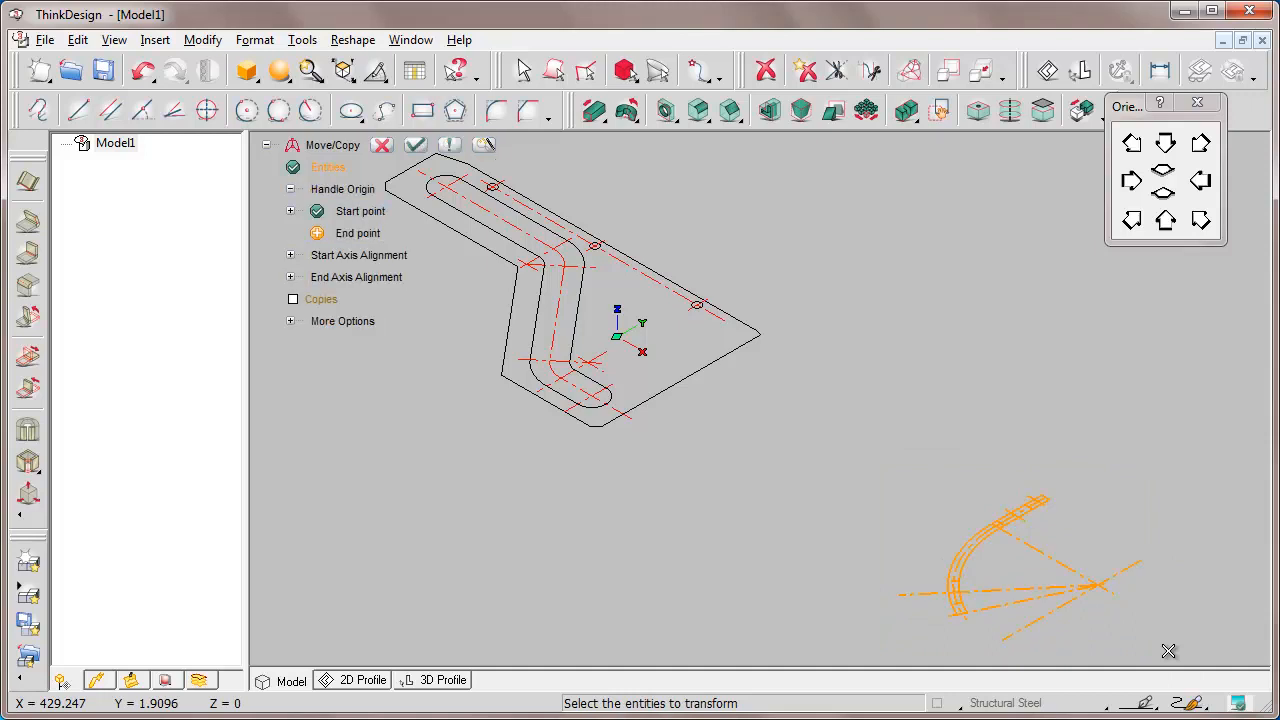
{"action": "left_click", "coordinate": [345, 213]}
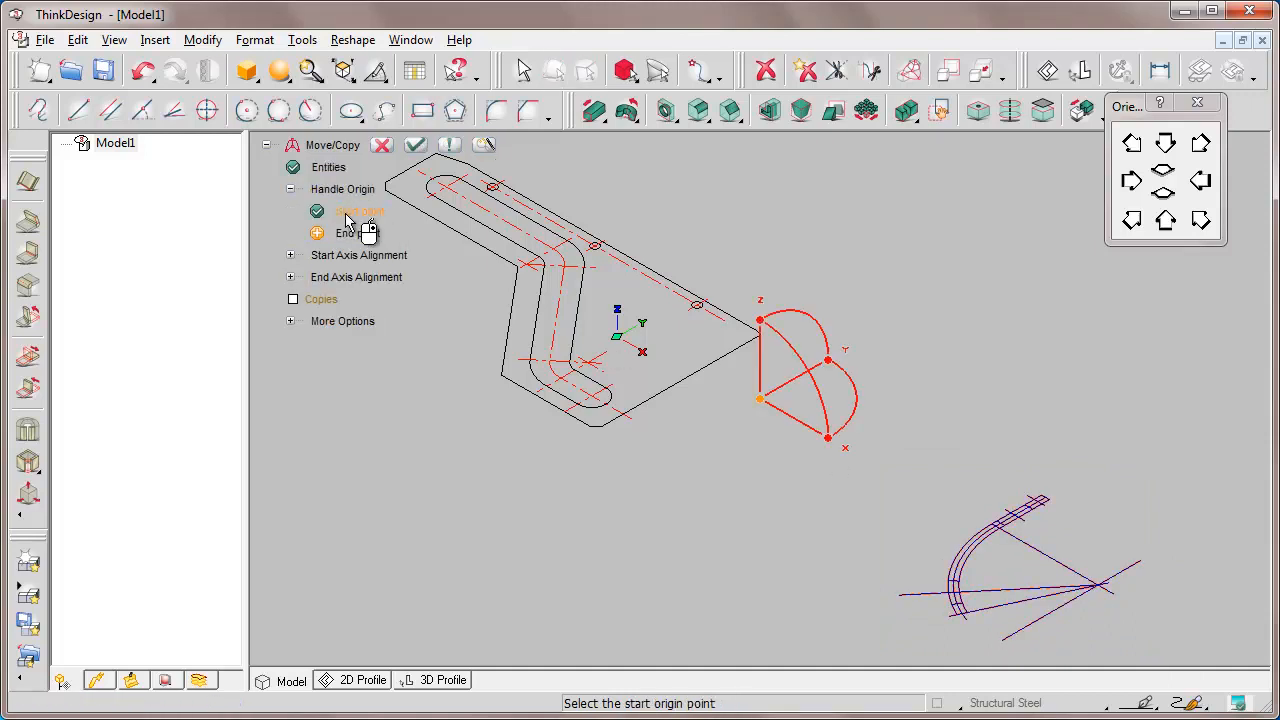
{"action": "left_click", "coordinate": [1041, 497]}
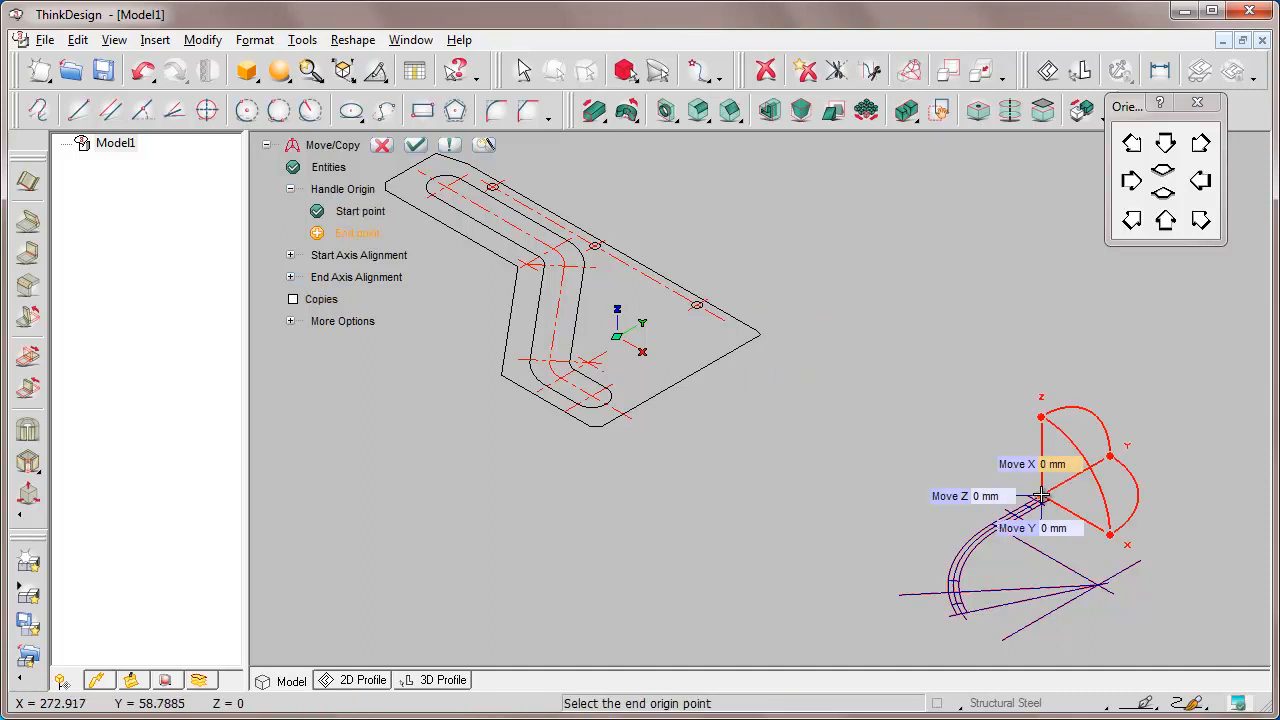
Rotate the curved side view by 90 degrees about the handle's Y axis so it stands perpendicular to the front view.
{"action": "left_click_drag", "start_coordinate": [1100, 488], "coordinate": [1116, 517]}
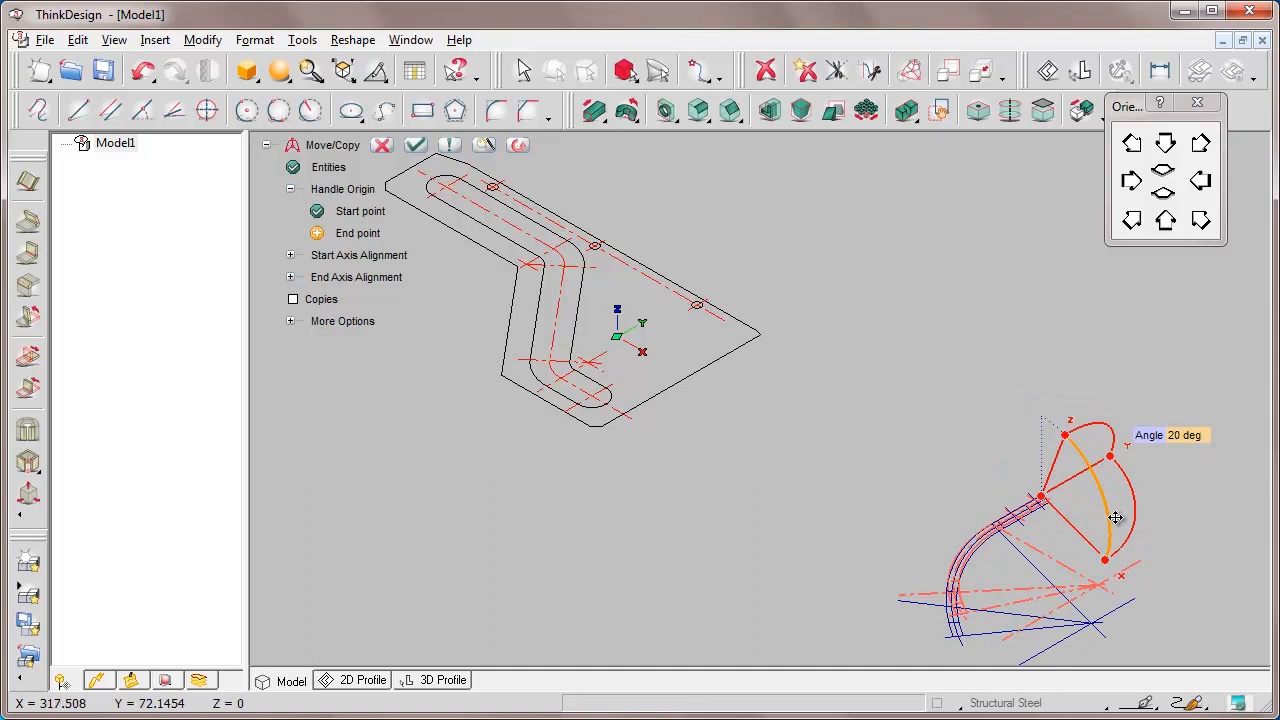
{"action": "type", "text": "90"}
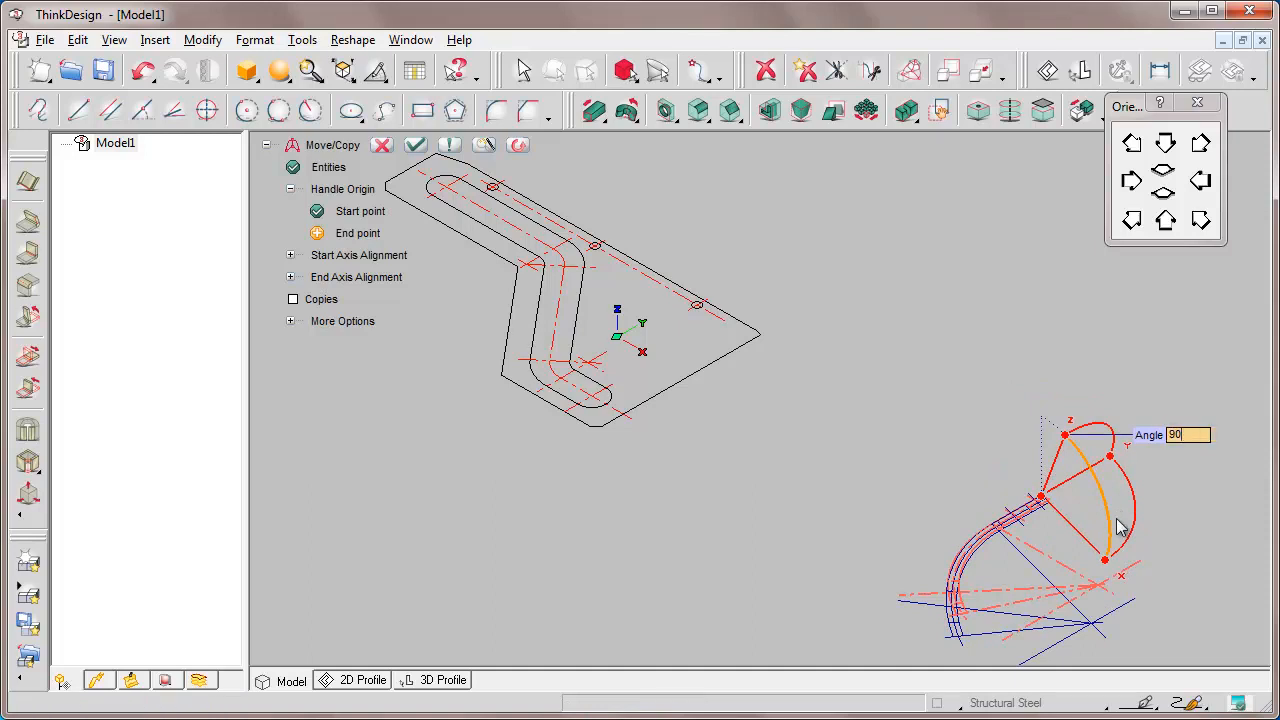
{"action": "key", "text": "Return"}
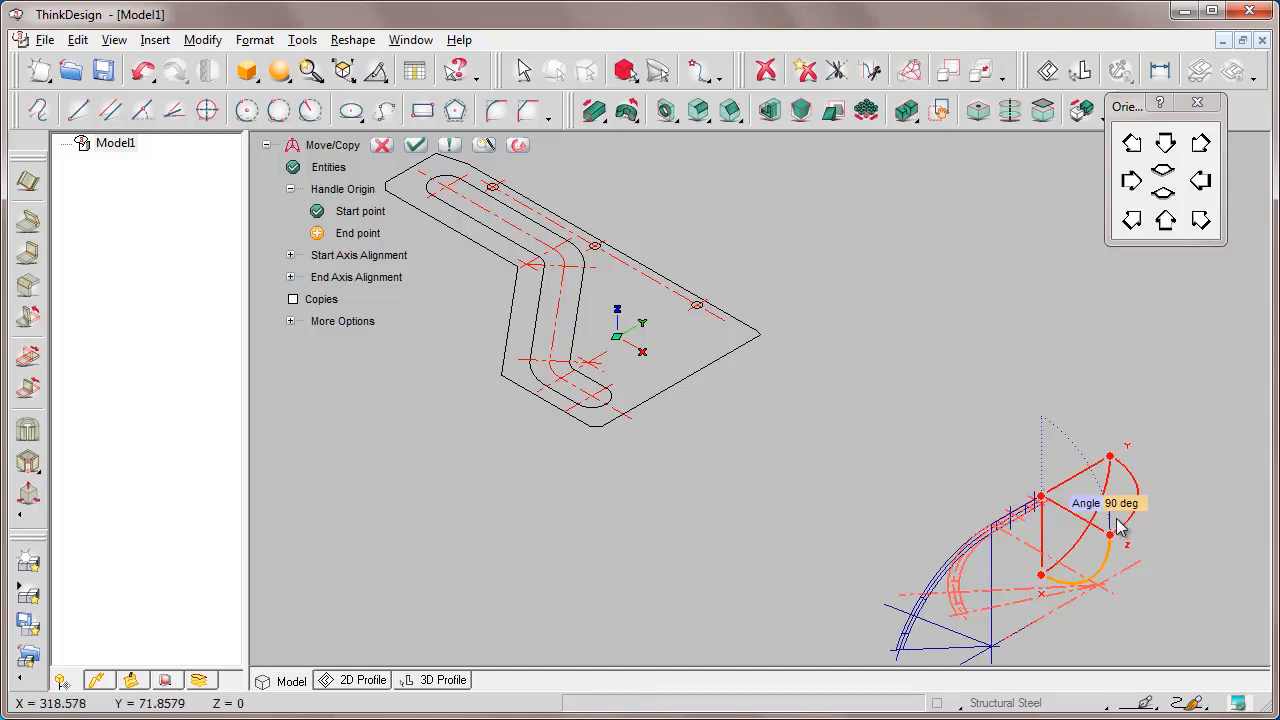
Move the rotated side view about -218.62 mm along the handle's Z axis to meet the front view's outline corner, and apply the transformation.
{"action": "left_click_drag", "start_coordinate": [1112, 535], "coordinate": [762, 338]}
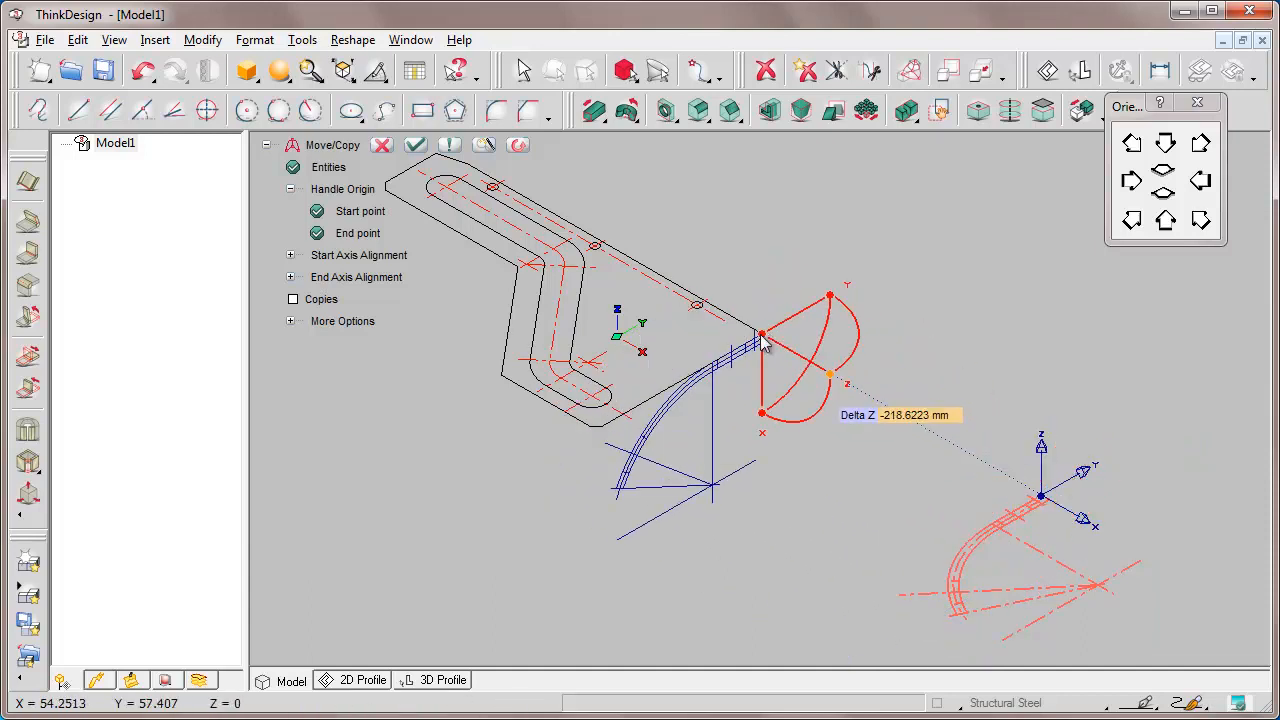
{"action": "left_click", "coordinate": [310, 72]}
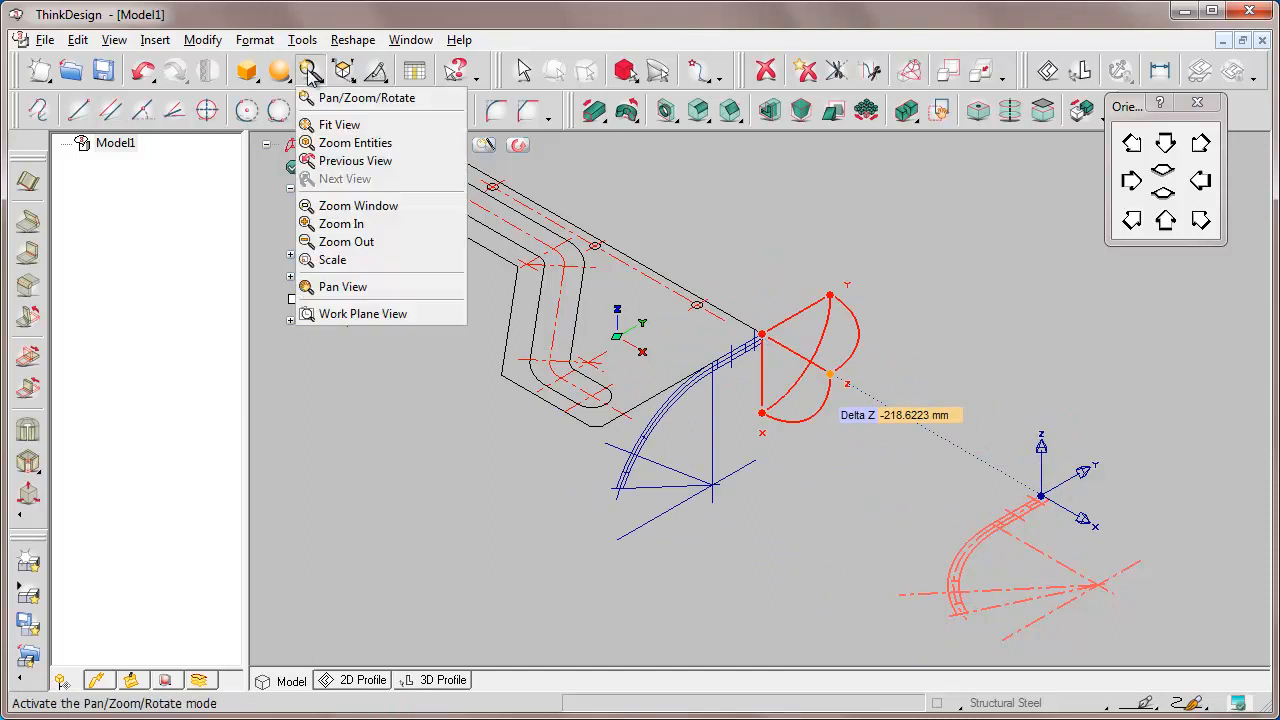
{"action": "left_click", "coordinate": [340, 207]}
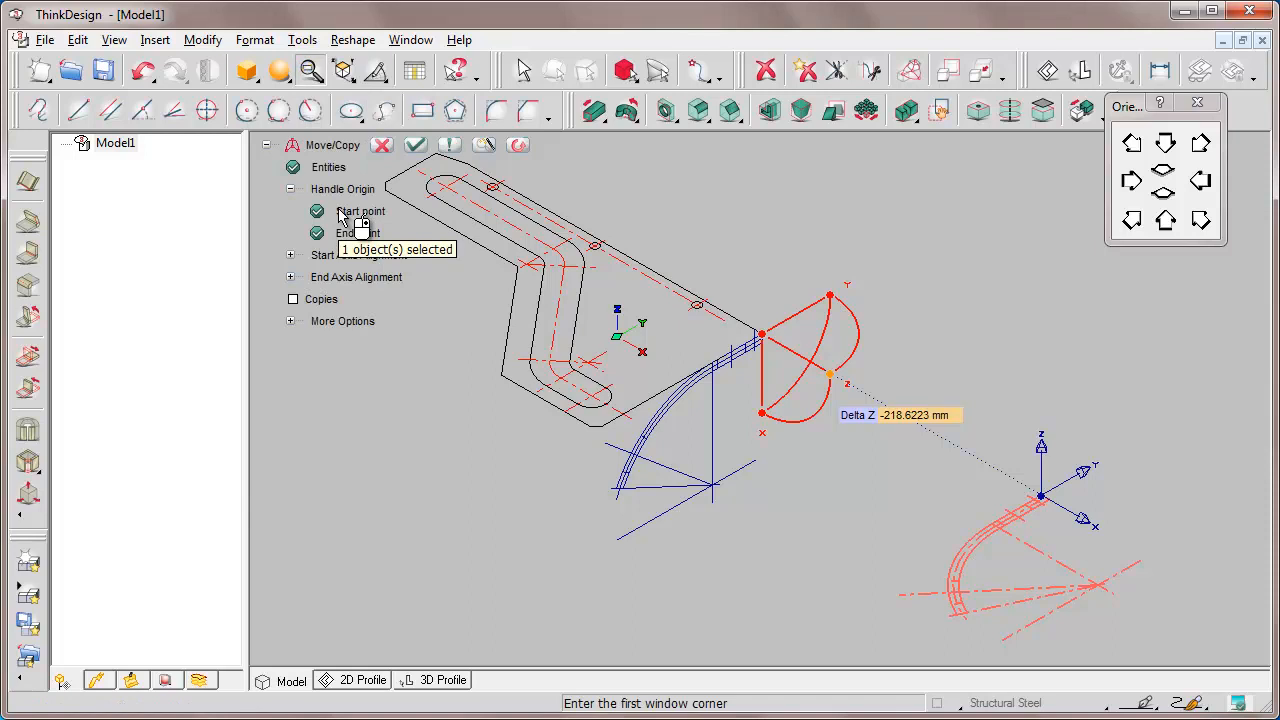
{"action": "left_click", "coordinate": [698, 272]}
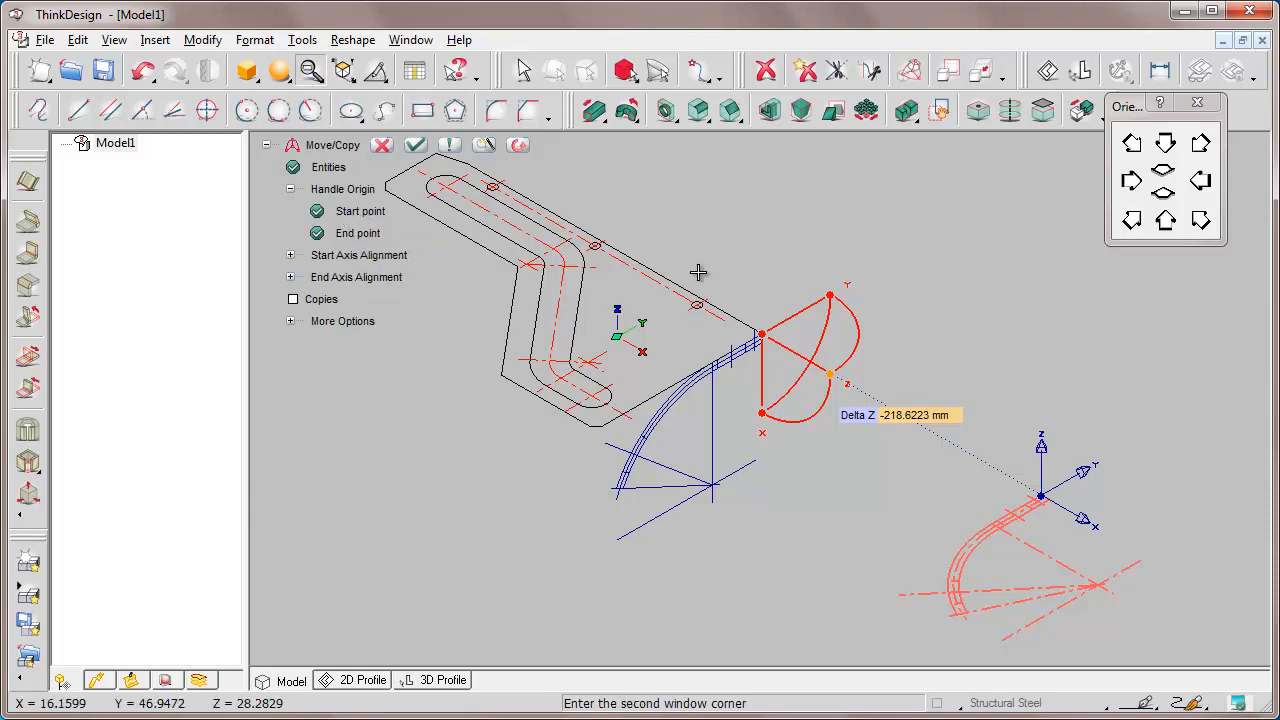
{"action": "left_click", "coordinate": [830, 405]}
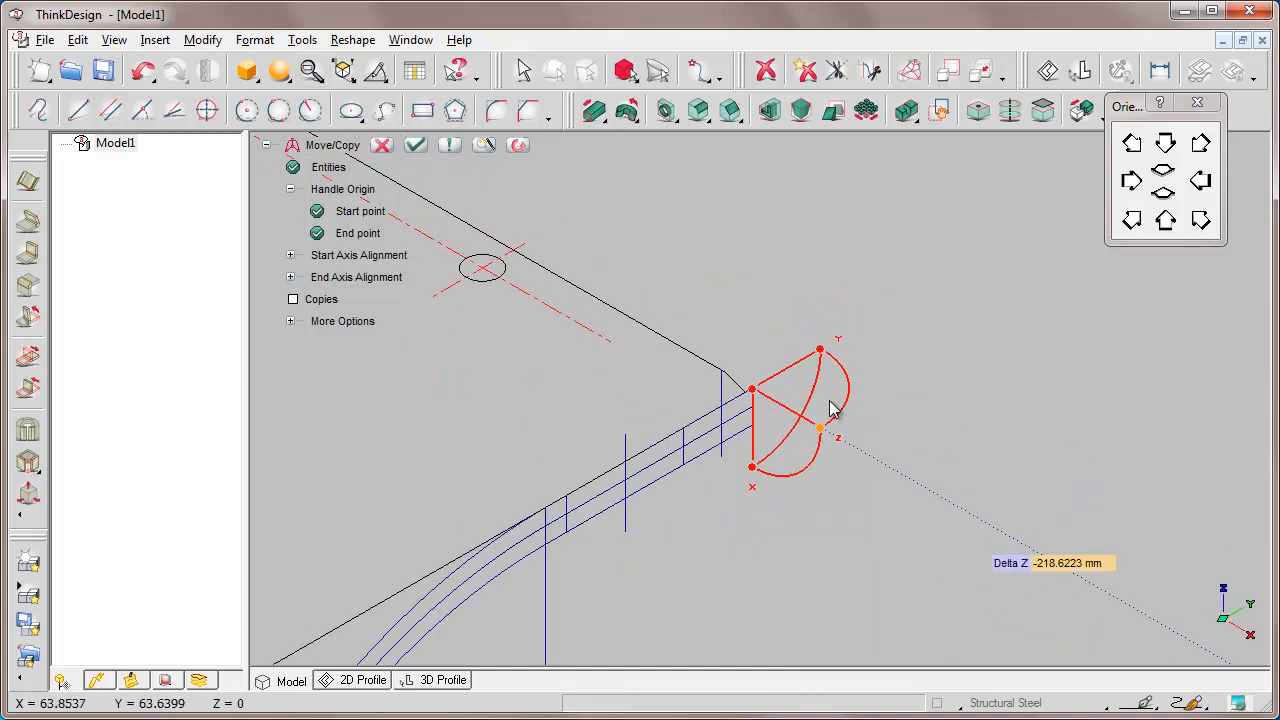
{"action": "left_click", "coordinate": [416, 146]}
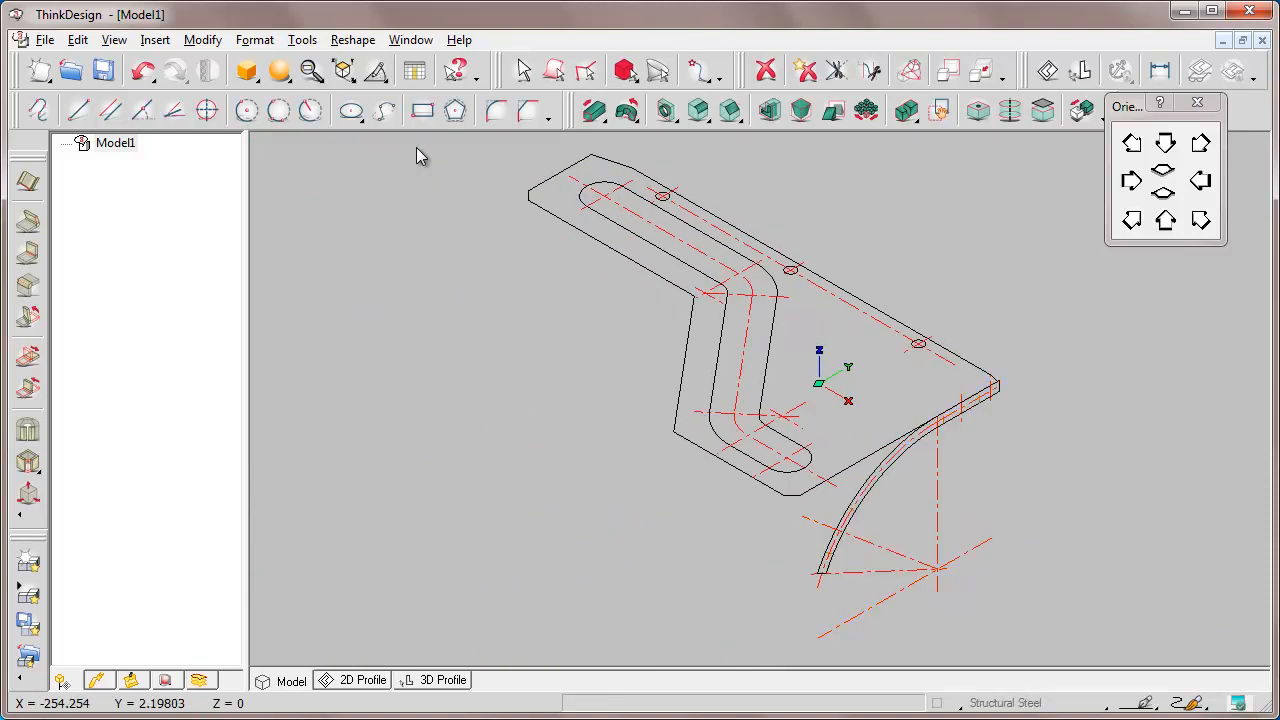
Define a work plane through three points, with its origin at the arc's centreline intersection and its XY plane on the side profile.
{"action": "left_click", "coordinate": [78, 40]}
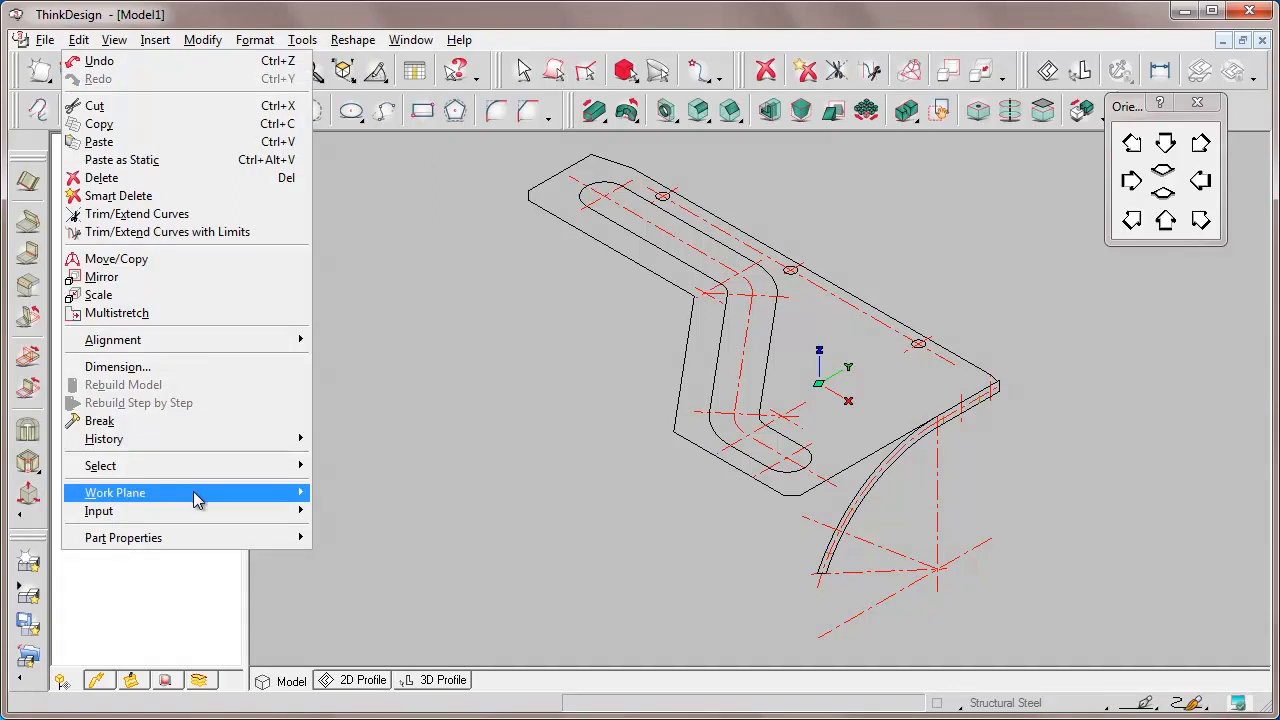
{"action": "mouse_move", "coordinate": [197, 499]}
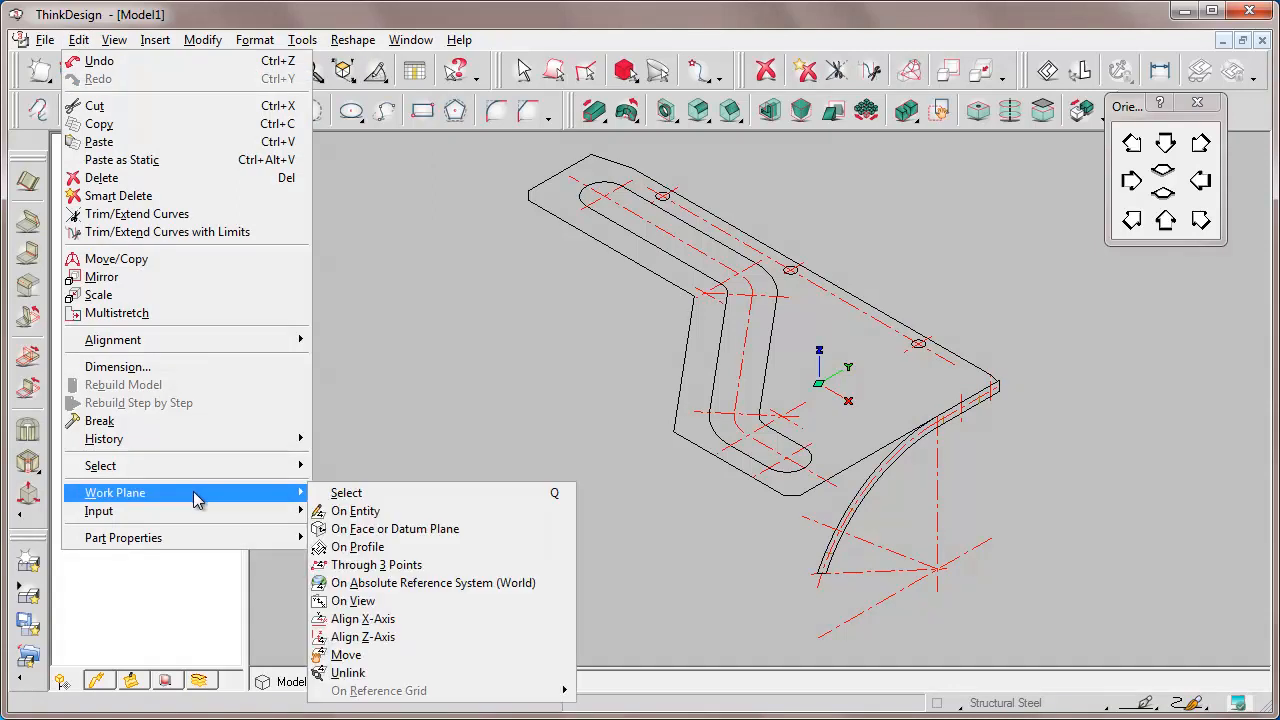
{"action": "left_click", "coordinate": [370, 565]}
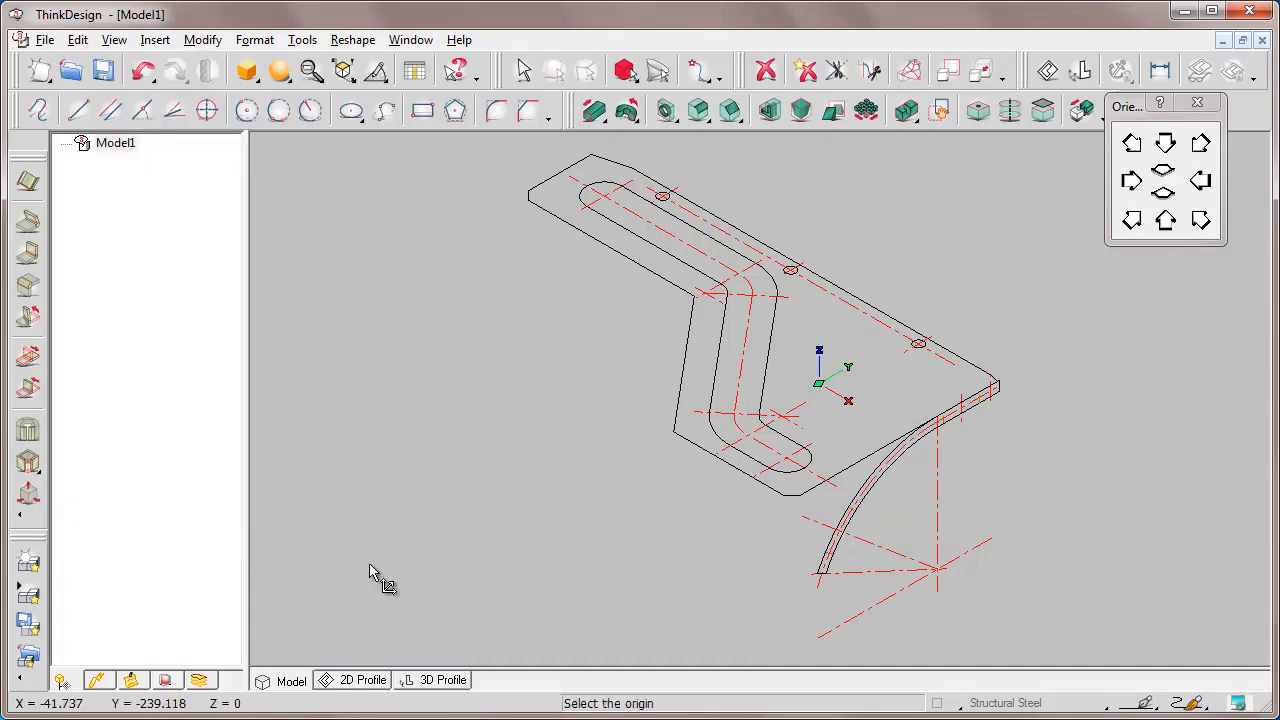
{"action": "left_click", "coordinate": [937, 570]}
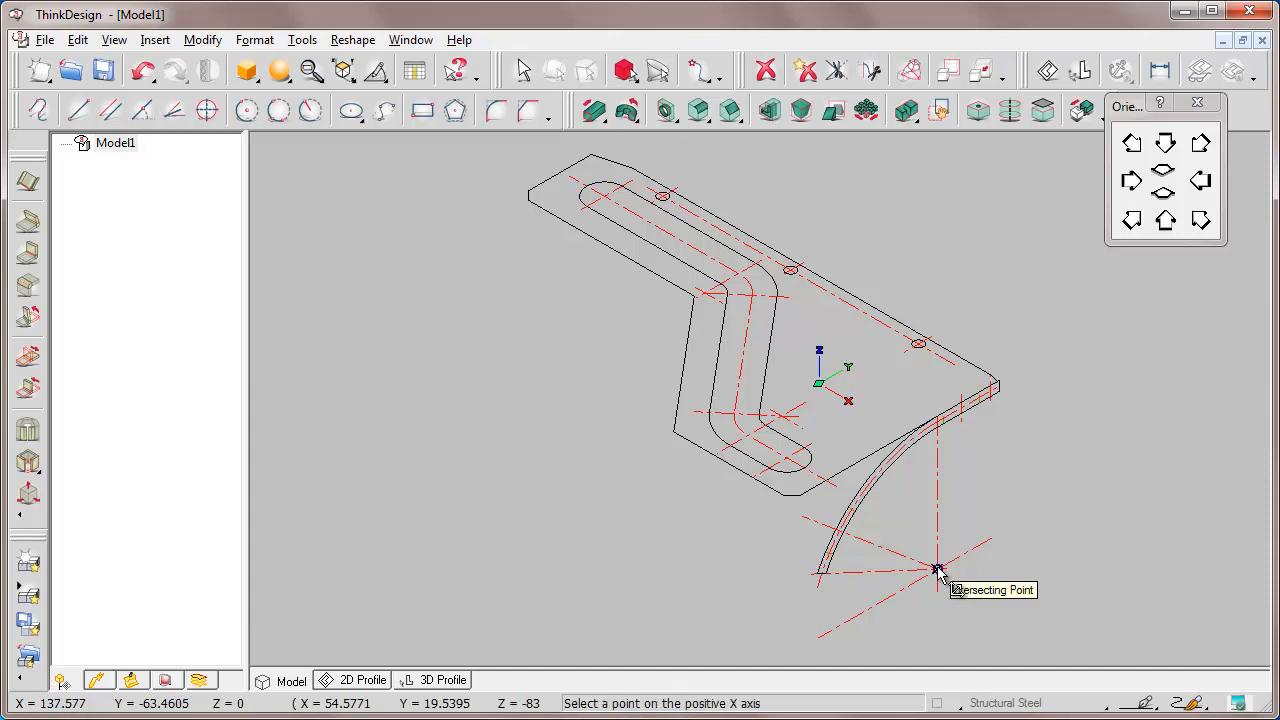
{"action": "left_click", "coordinate": [991, 538]}
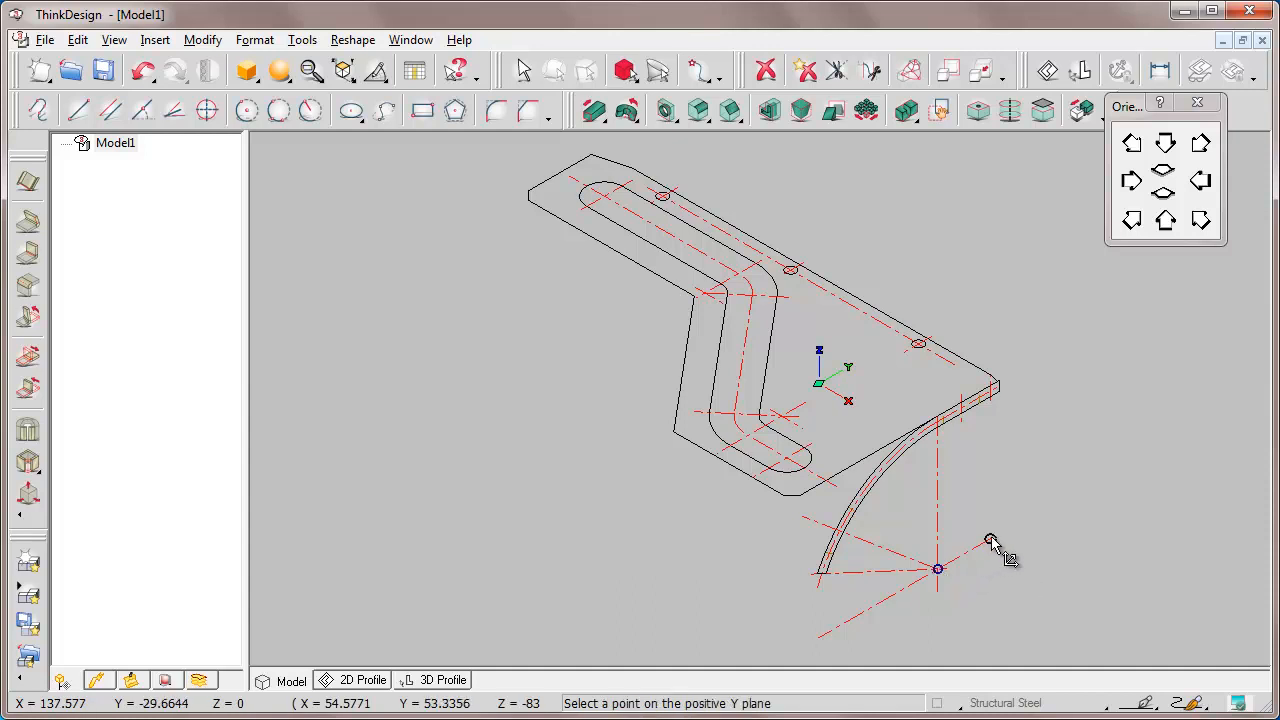
{"action": "left_click", "coordinate": [1000, 392]}
Create a 250 mm deep linear solid from the closed side profile chain across the front view's full length, and enable high-quality rendering.
{"action": "left_click", "coordinate": [587, 72]}
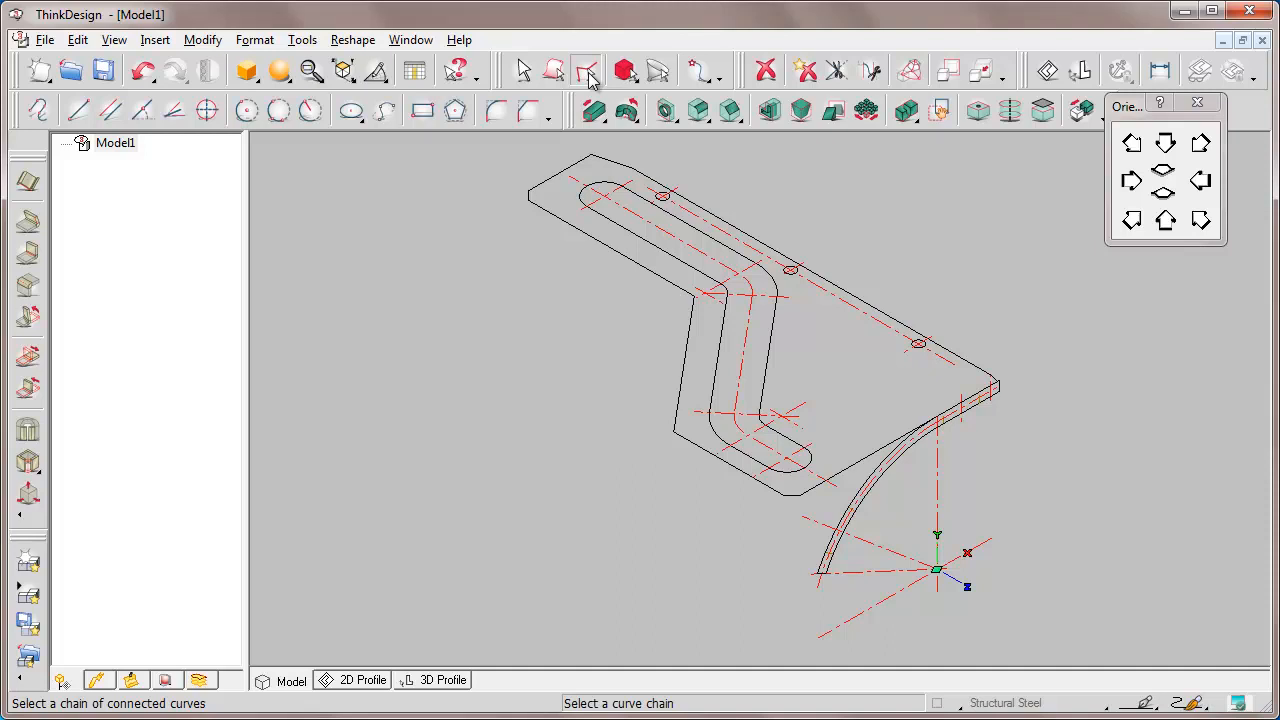
{"action": "left_click", "coordinate": [868, 505]}
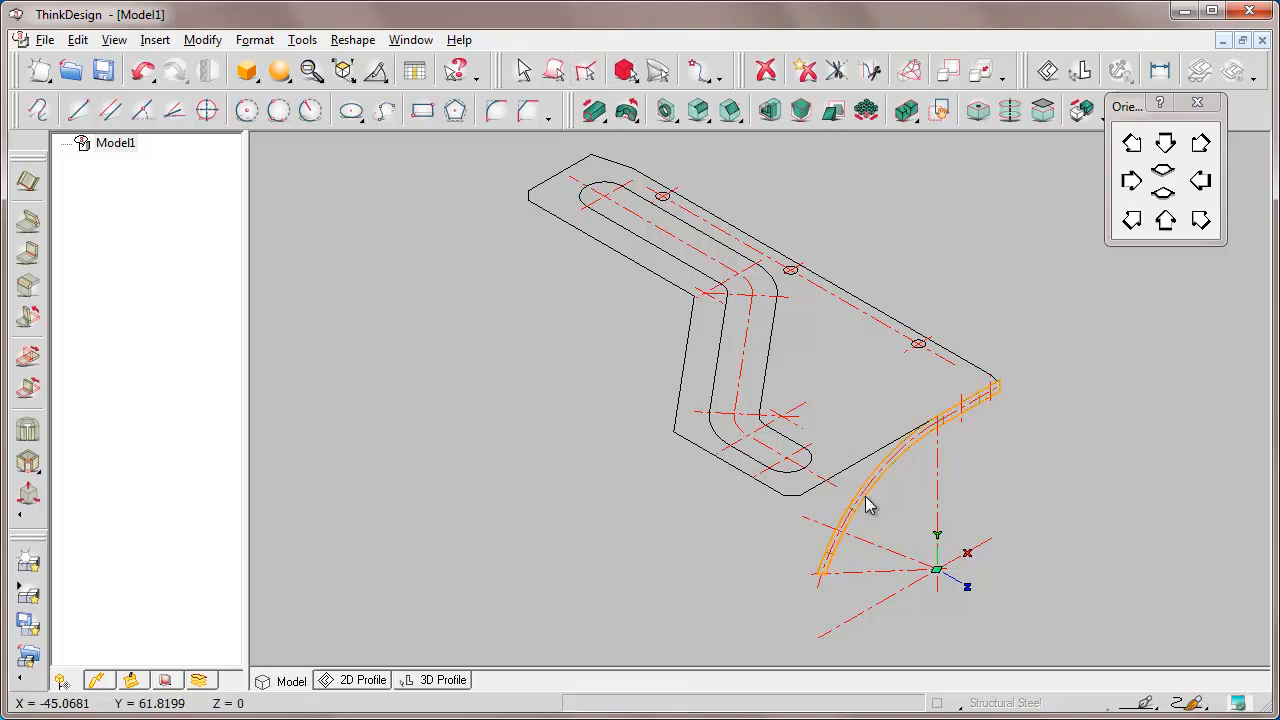
{"action": "left_click", "coordinate": [594, 110]}
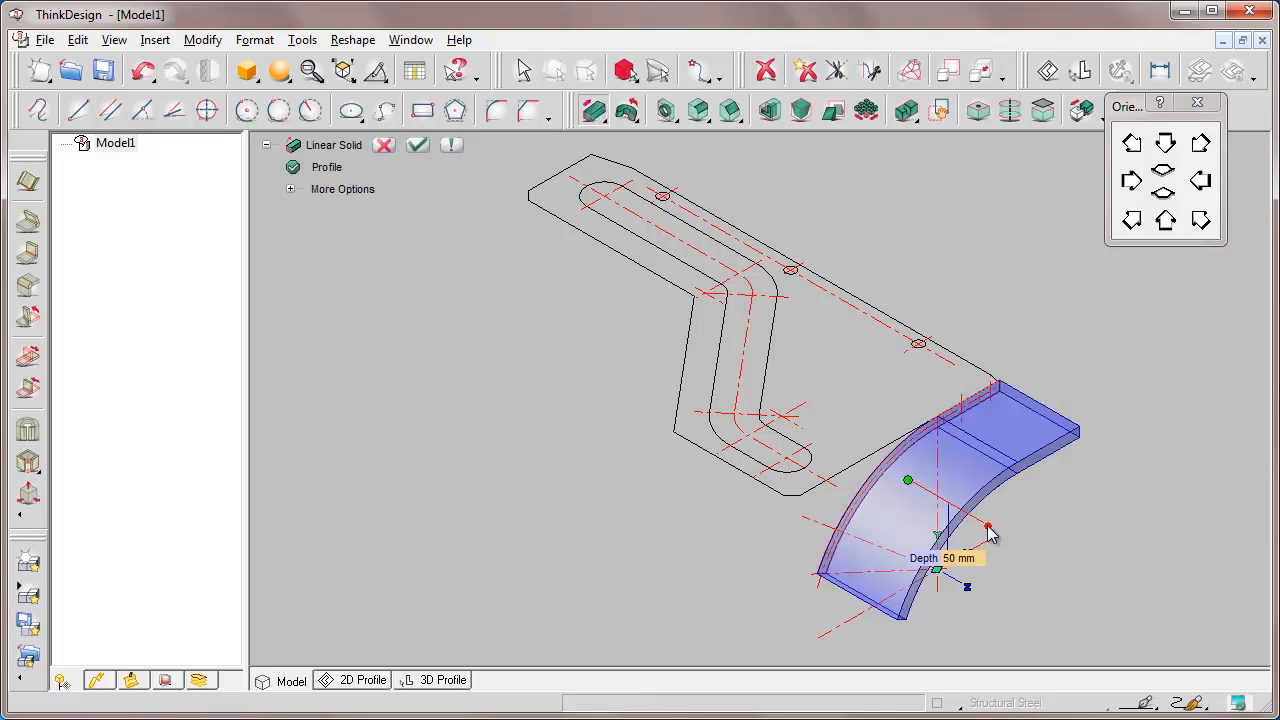
{"action": "left_click_drag", "start_coordinate": [907, 480], "coordinate": [529, 192]}
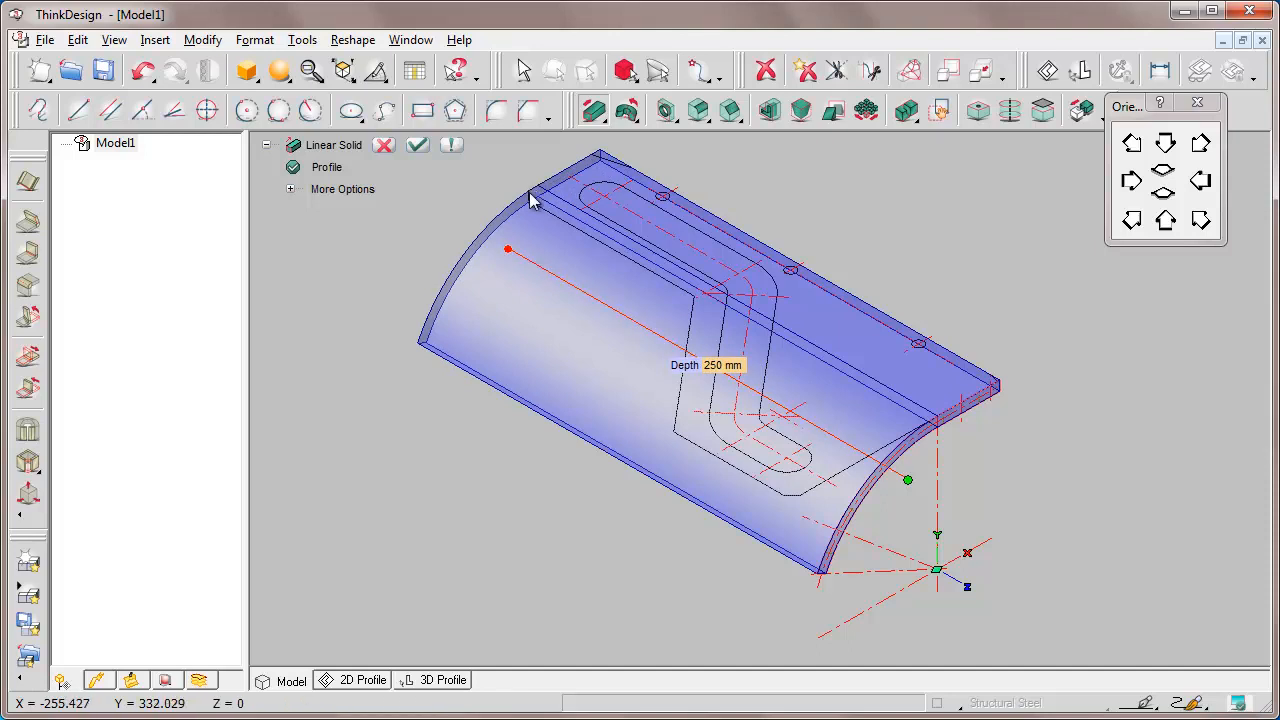
{"action": "left_click", "coordinate": [417, 145]}
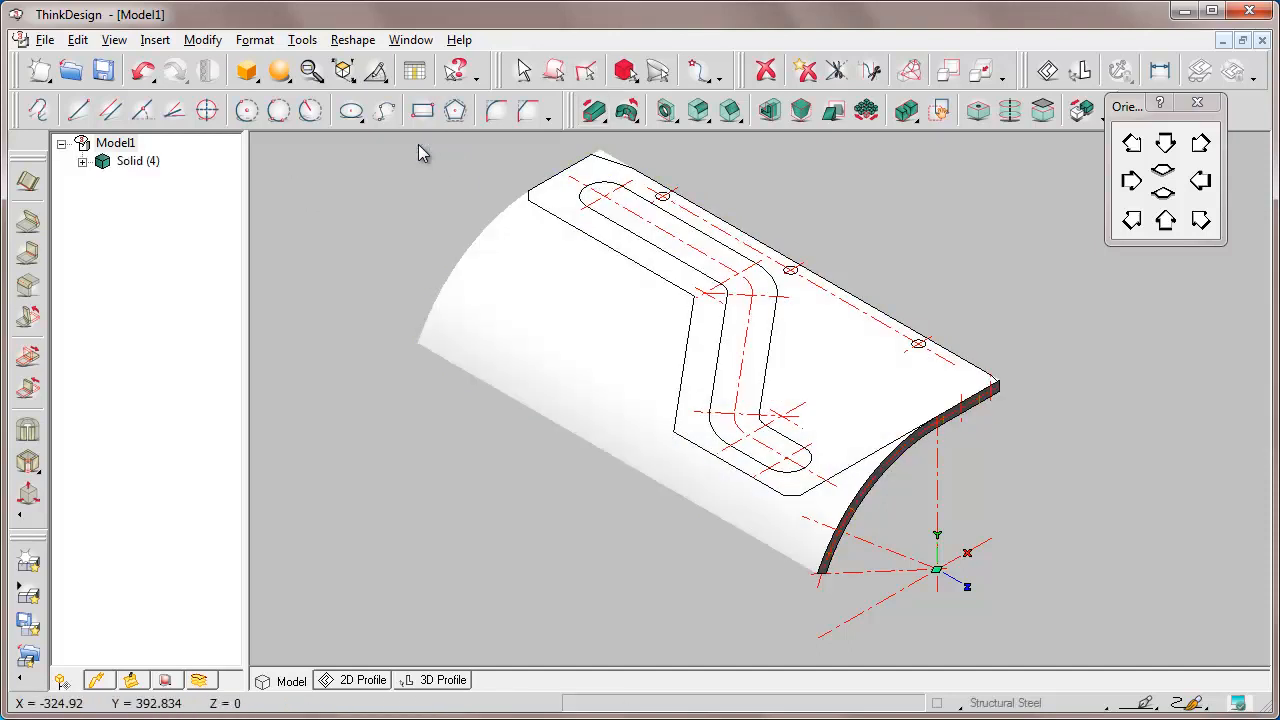
{"action": "left_click", "coordinate": [281, 74]}
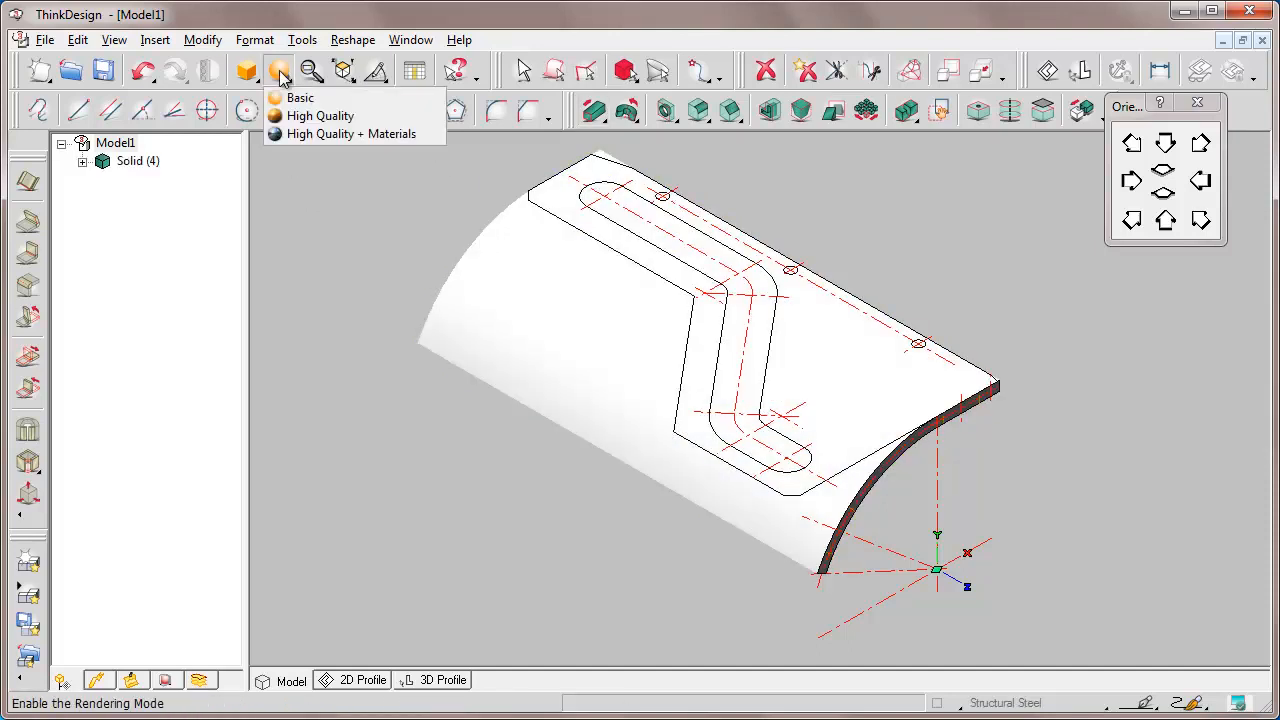
{"action": "left_click", "coordinate": [320, 116]}
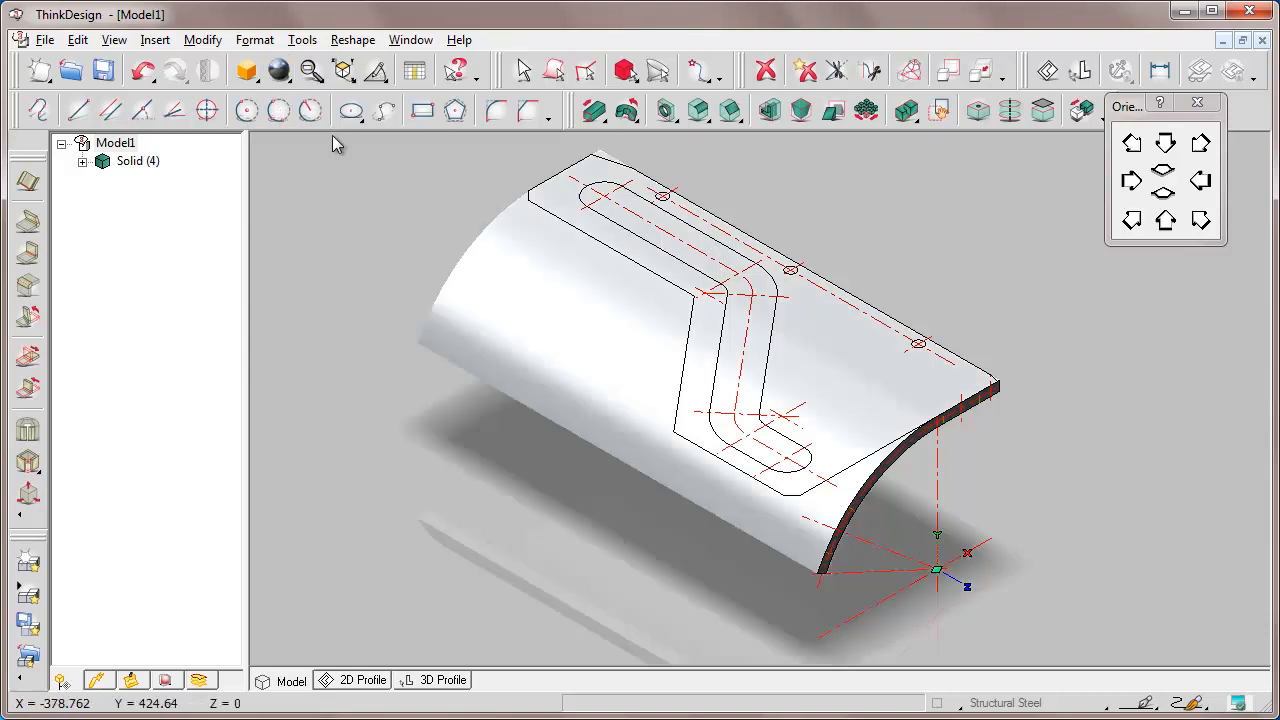
Unbend the curved solid with the Global type, using its flat upper face as the fixed face.
{"action": "left_click", "coordinate": [28, 357]}
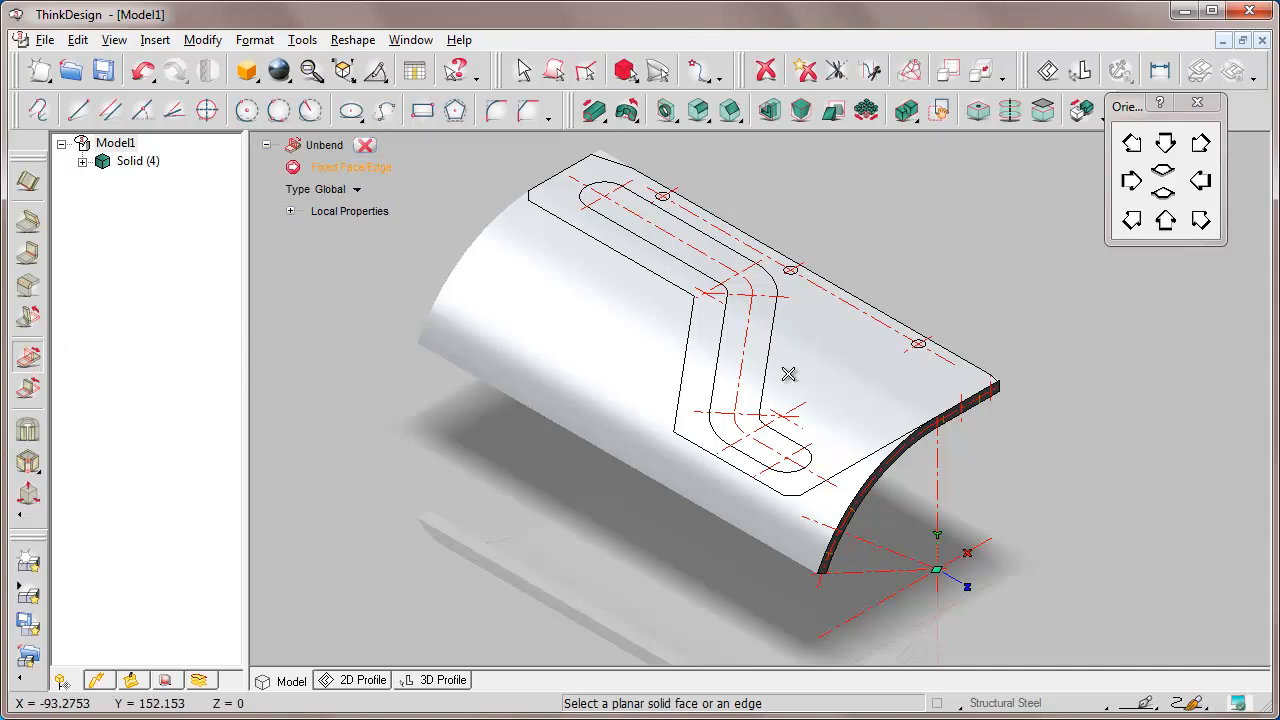
{"action": "left_click", "coordinate": [942, 381]}
{"action": "left_click", "coordinate": [398, 145]}
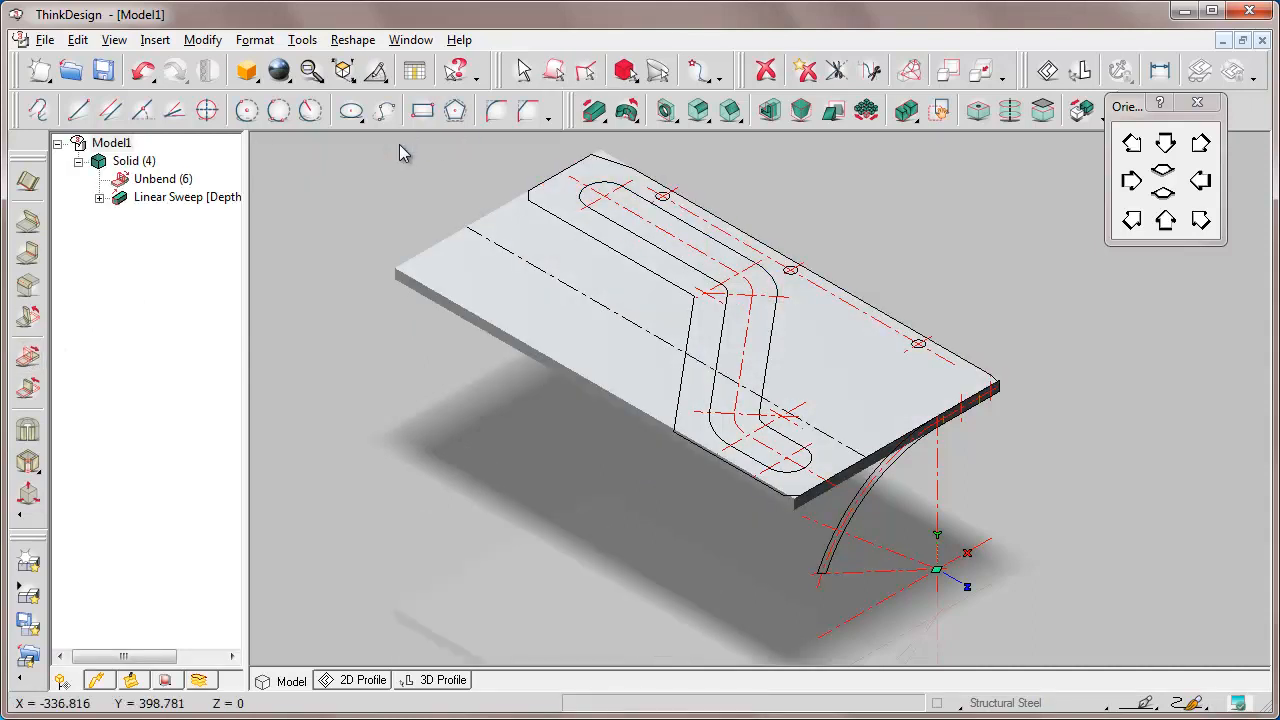
Place the work plane on the flattened upper face of the unbent section using the face selection filter.
{"action": "left_click", "coordinate": [624, 72]}
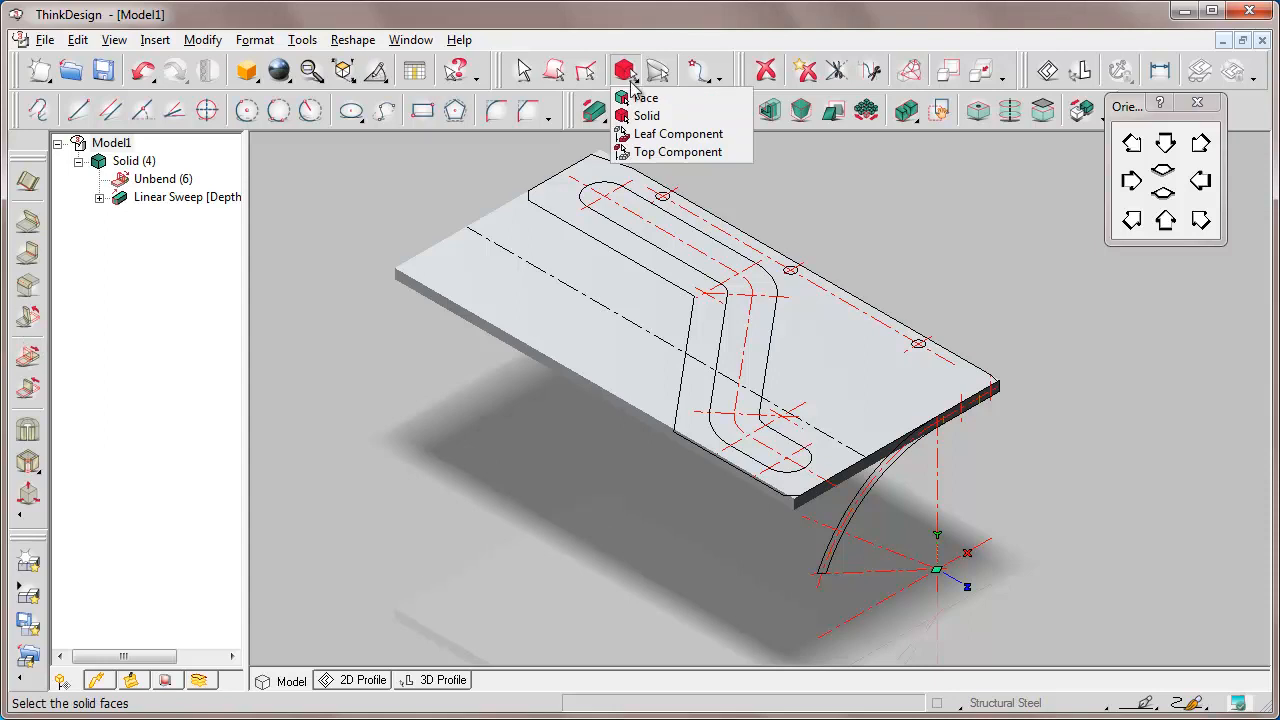
{"action": "left_click", "coordinate": [645, 98]}
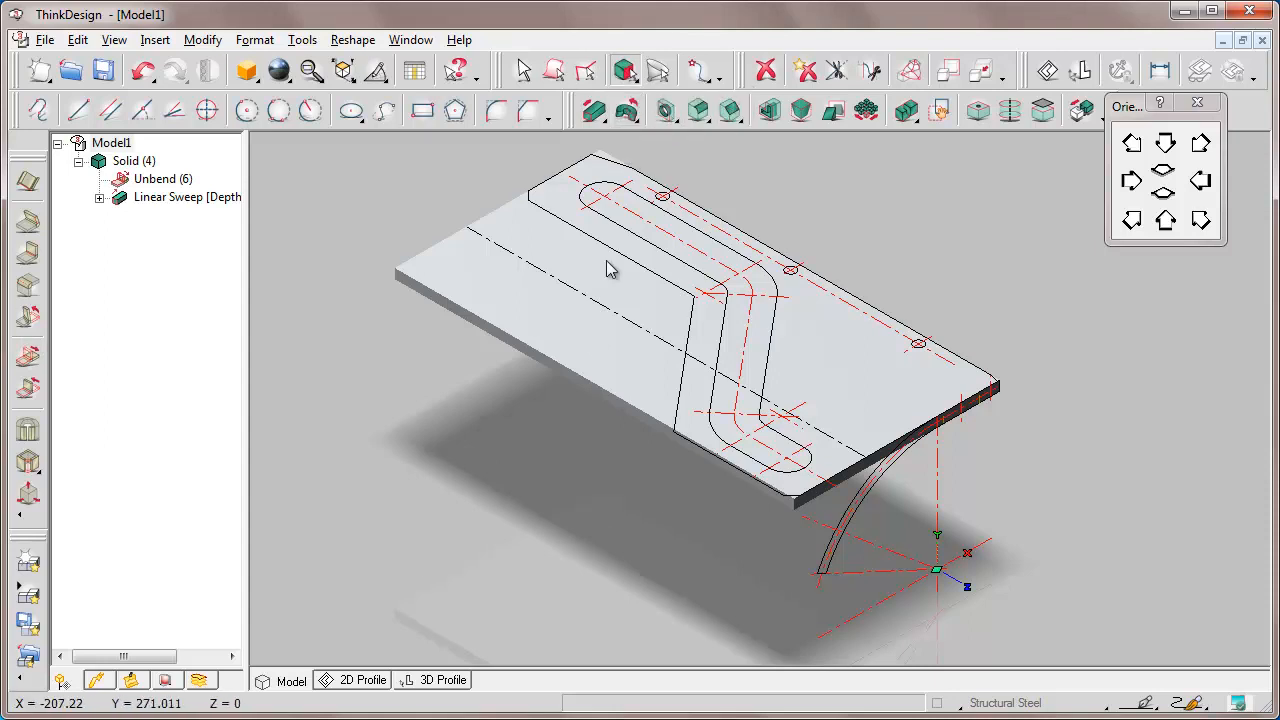
{"action": "right_click", "coordinate": [593, 343]}
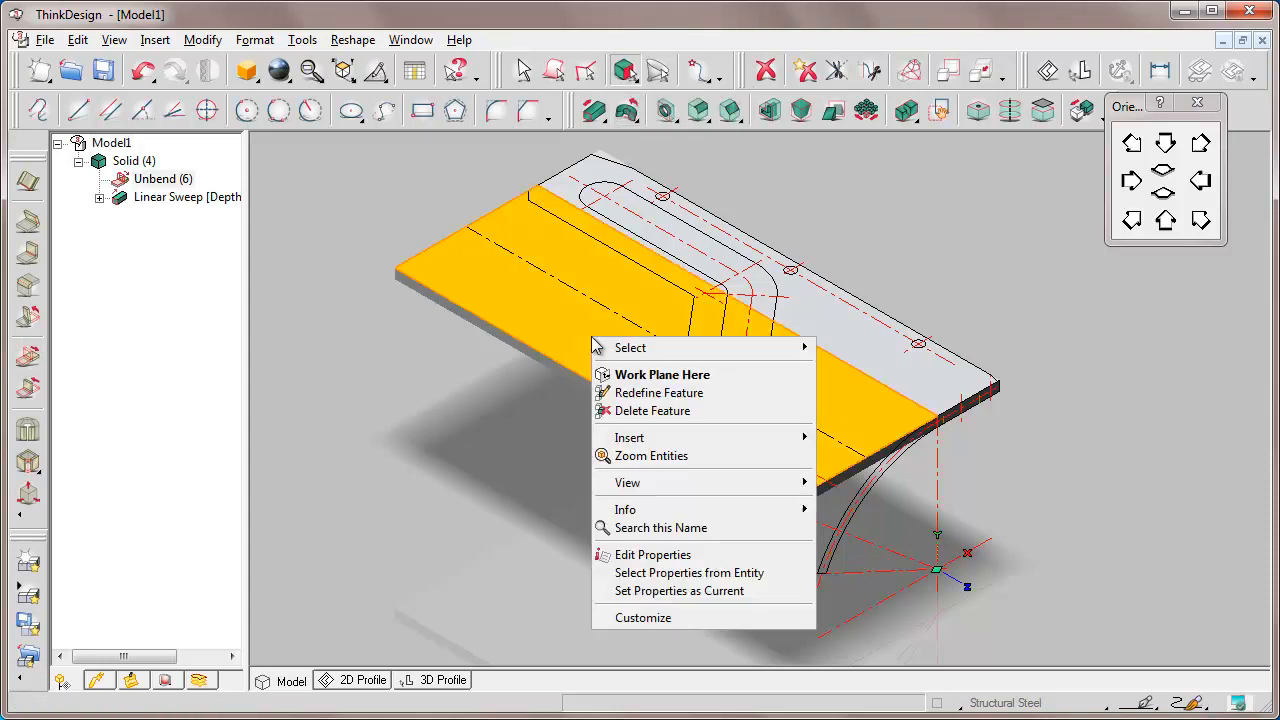
{"action": "left_click", "coordinate": [647, 375]}
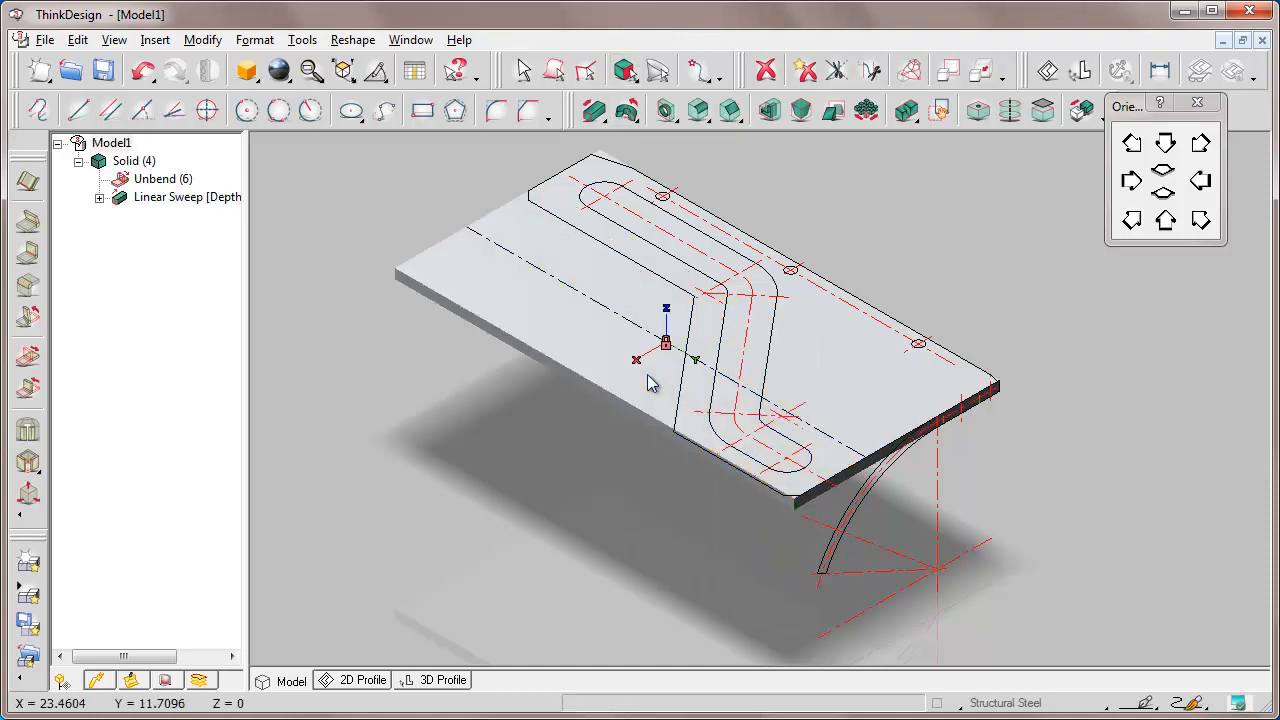
Cut the closed cam slot outline and the three hole circles through the flattened sheet with a Thru all Linear Slot.
{"action": "left_click", "coordinate": [1166, 144]}
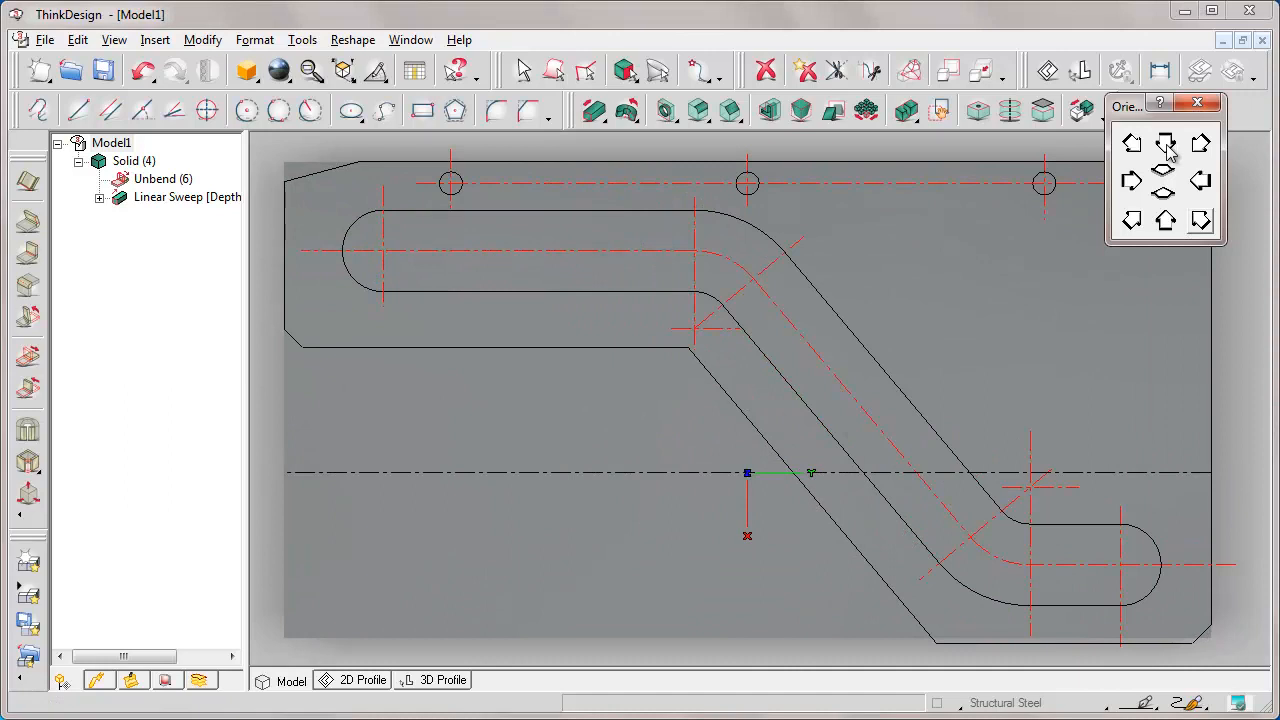
{"action": "left_click", "coordinate": [587, 72]}
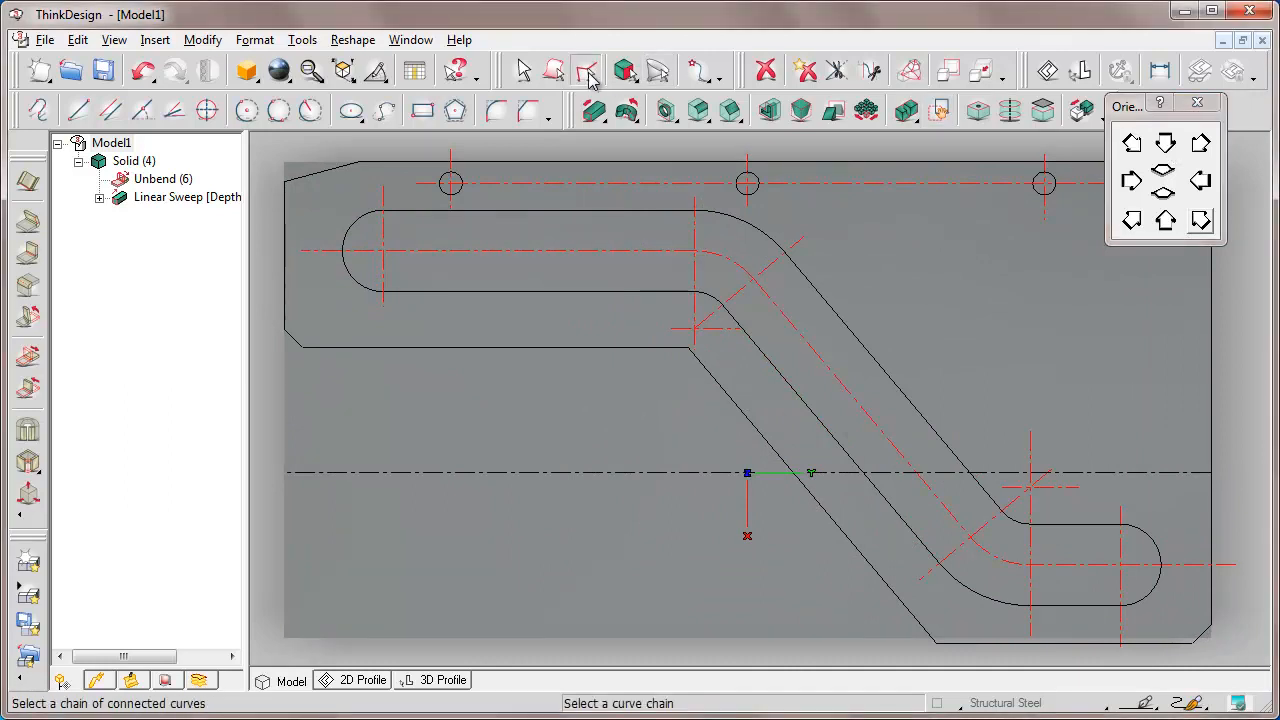
{"action": "left_click", "coordinate": [852, 337]}
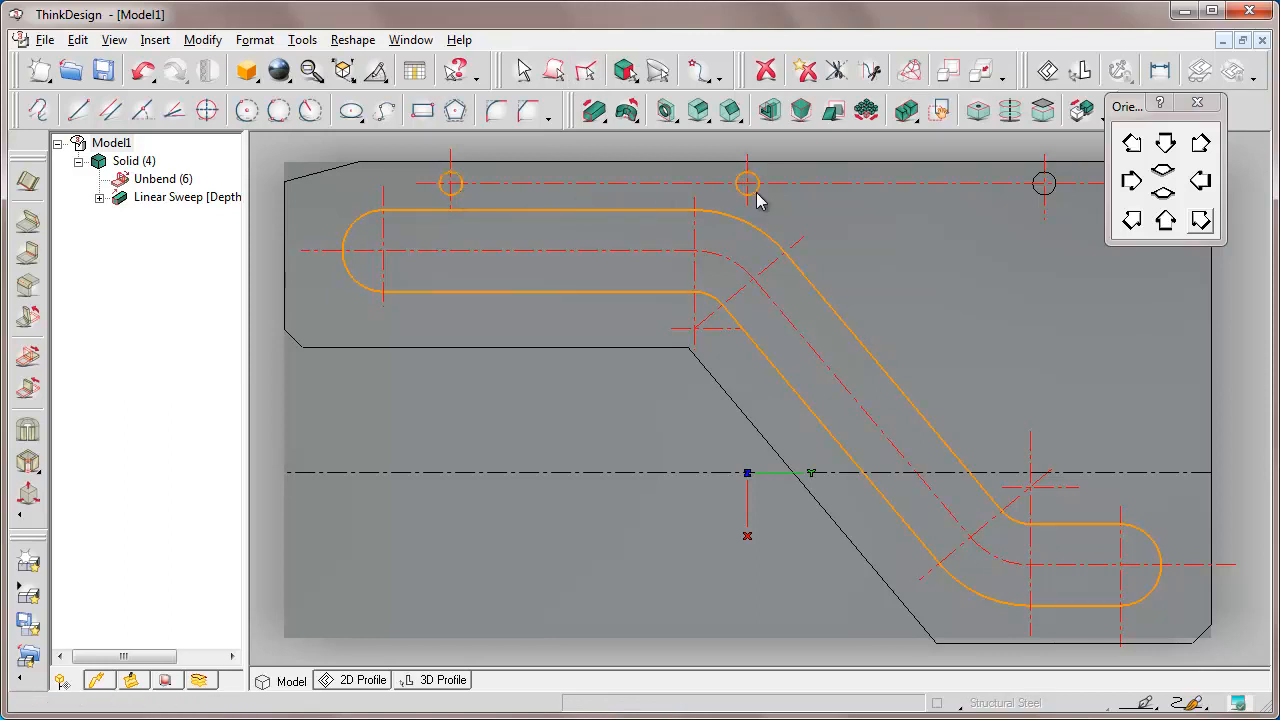
{"action": "left_click", "coordinate": [1037, 197]}
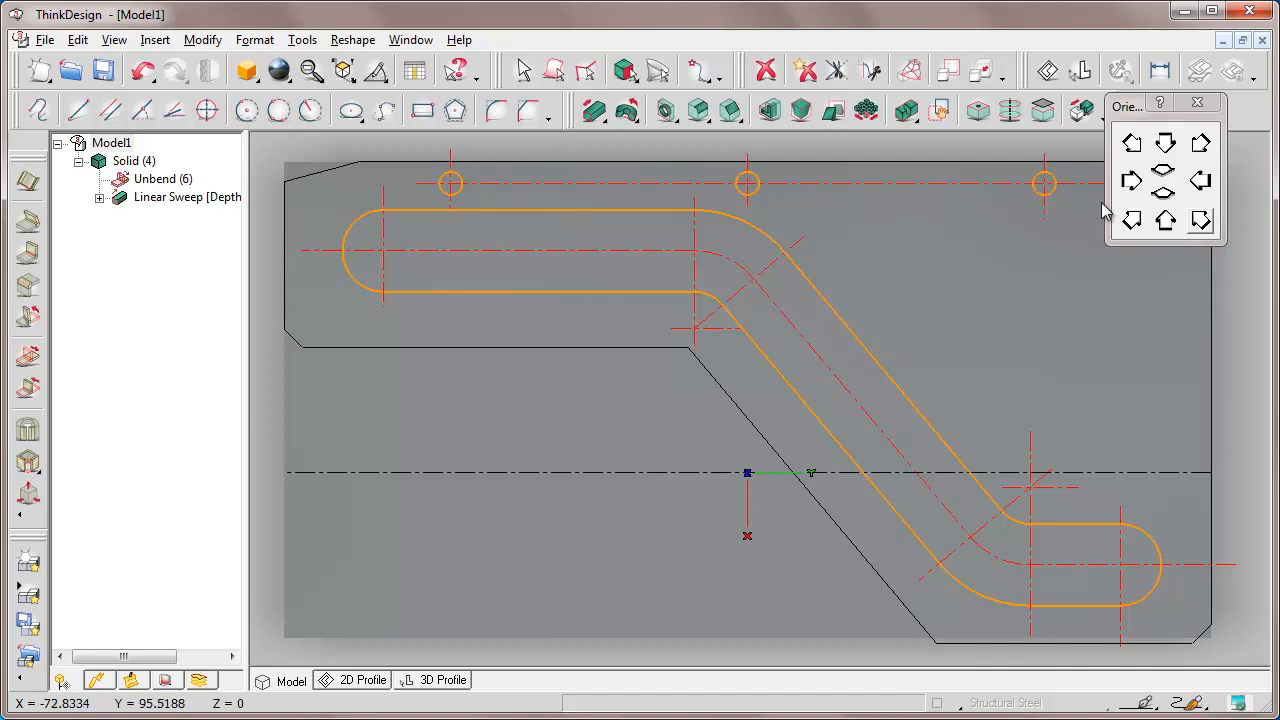
{"action": "left_click", "coordinate": [1201, 221]}
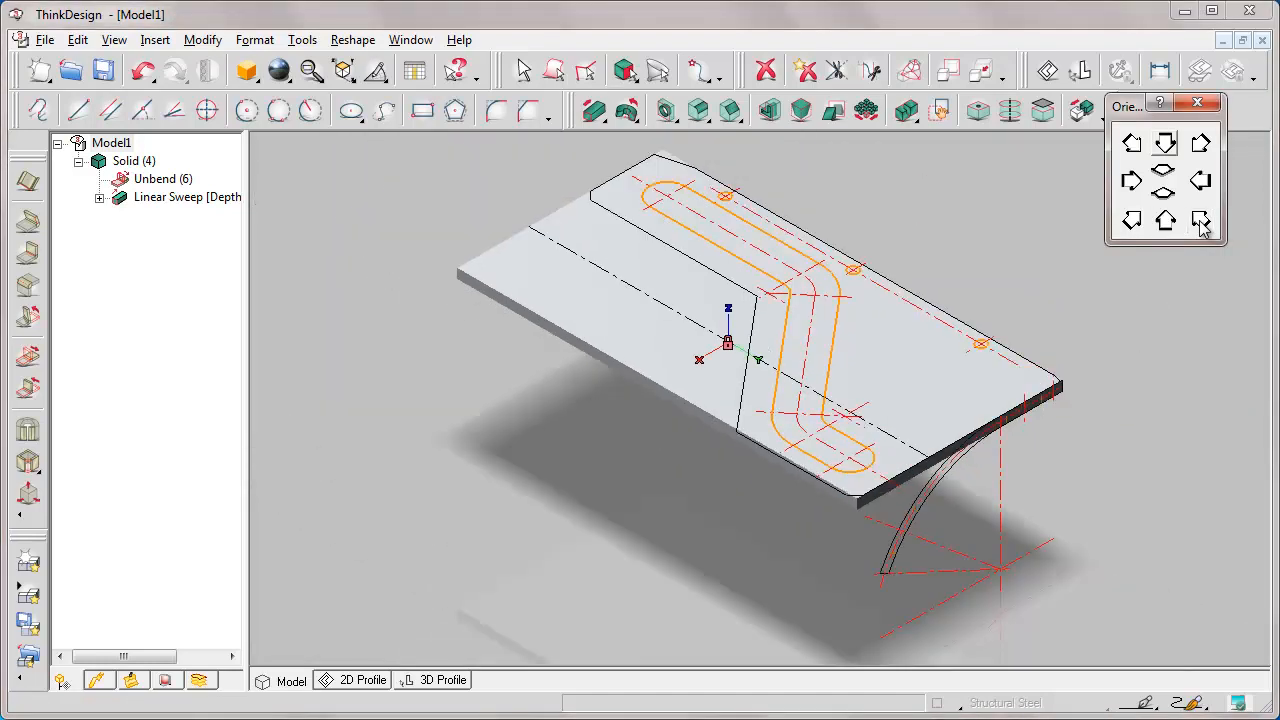
{"action": "left_click", "coordinate": [595, 117]}
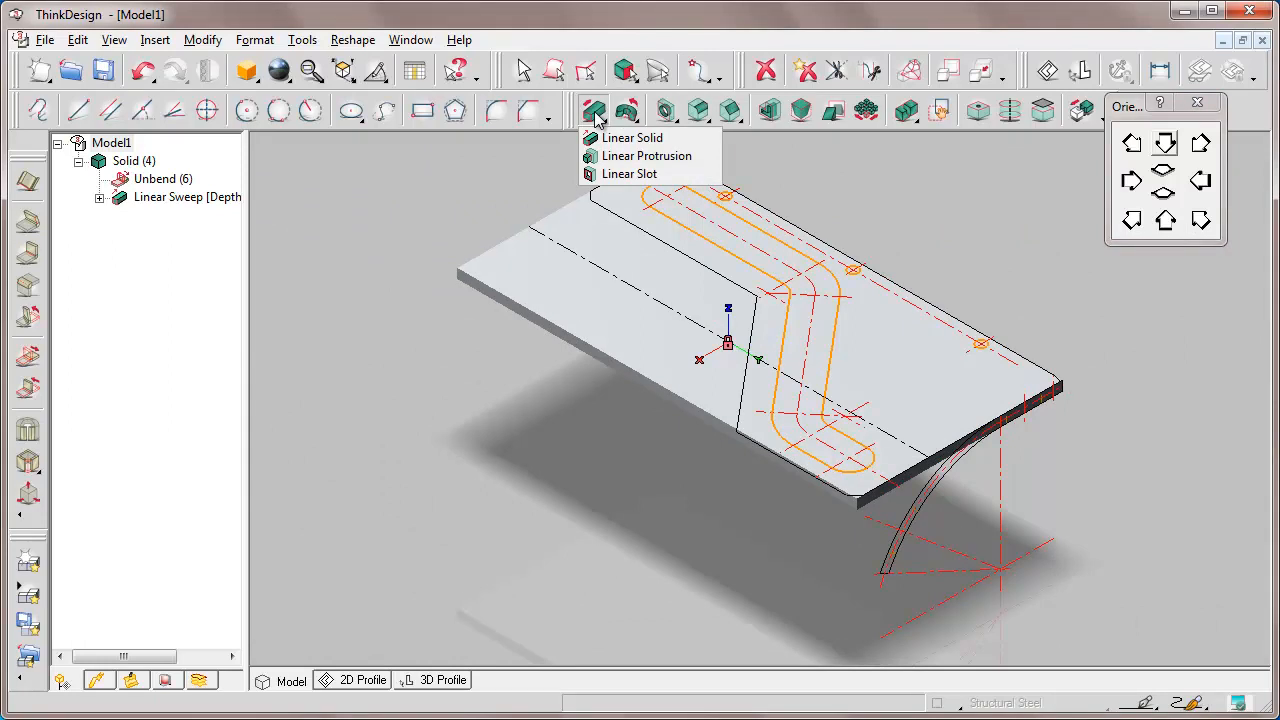
{"action": "left_click", "coordinate": [612, 158]}
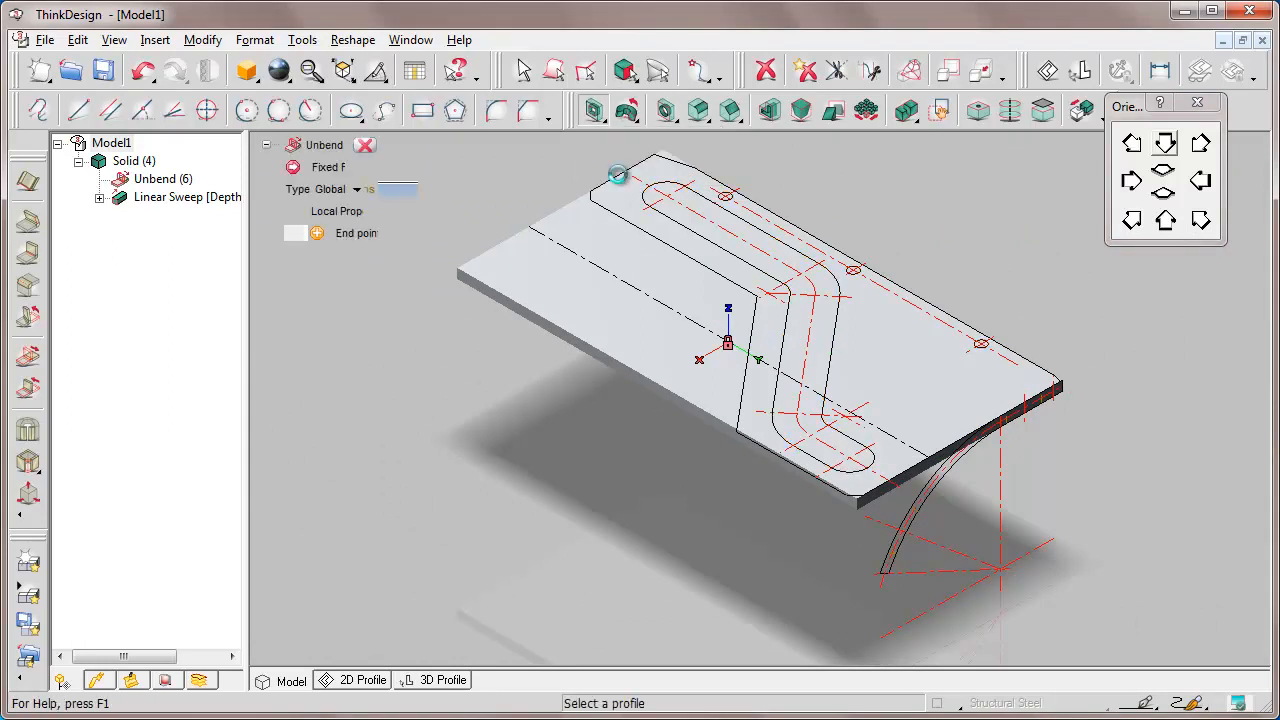
{"action": "left_click", "coordinate": [620, 179]}
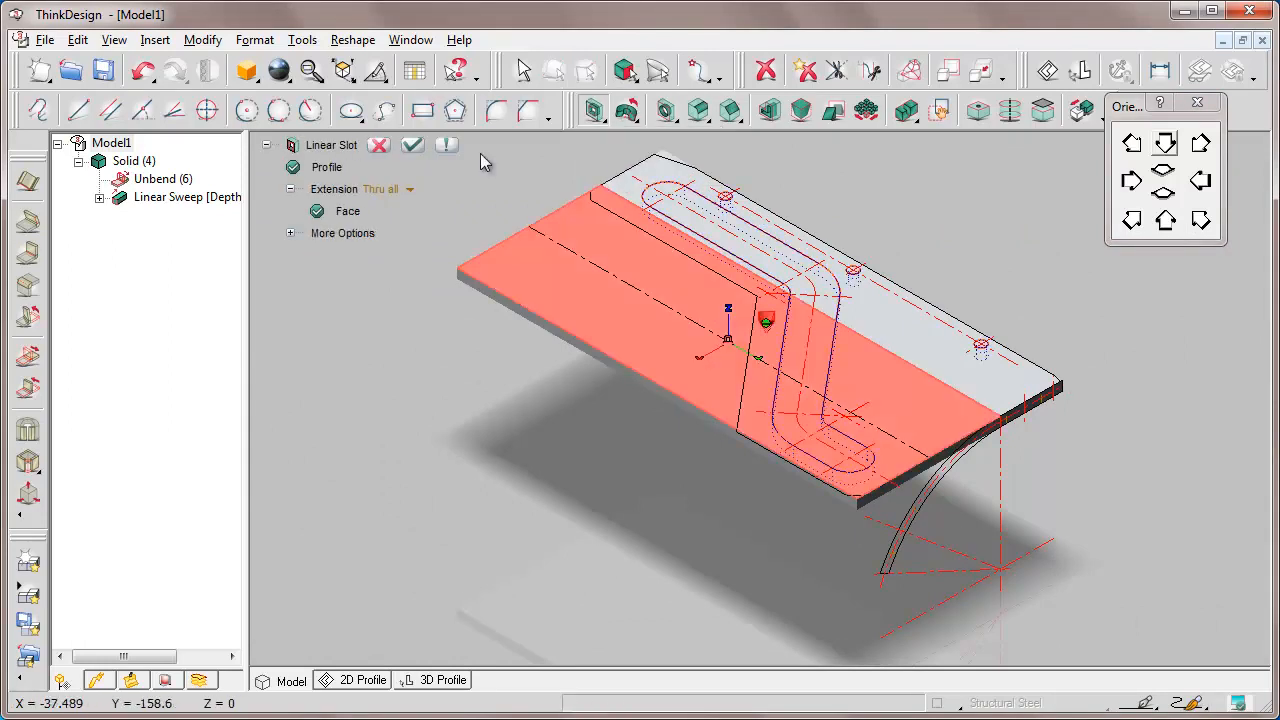
{"action": "left_click", "coordinate": [412, 145]}
Create a 2D profile from the outer contour chain and add a two-vertex rectangle of about 188 by 278 mm enclosing the whole sheet.
{"action": "left_click", "coordinate": [493, 112]}
{"action": "left_click", "coordinate": [744, 413]}
{"action": "left_click", "coordinate": [348, 681]}
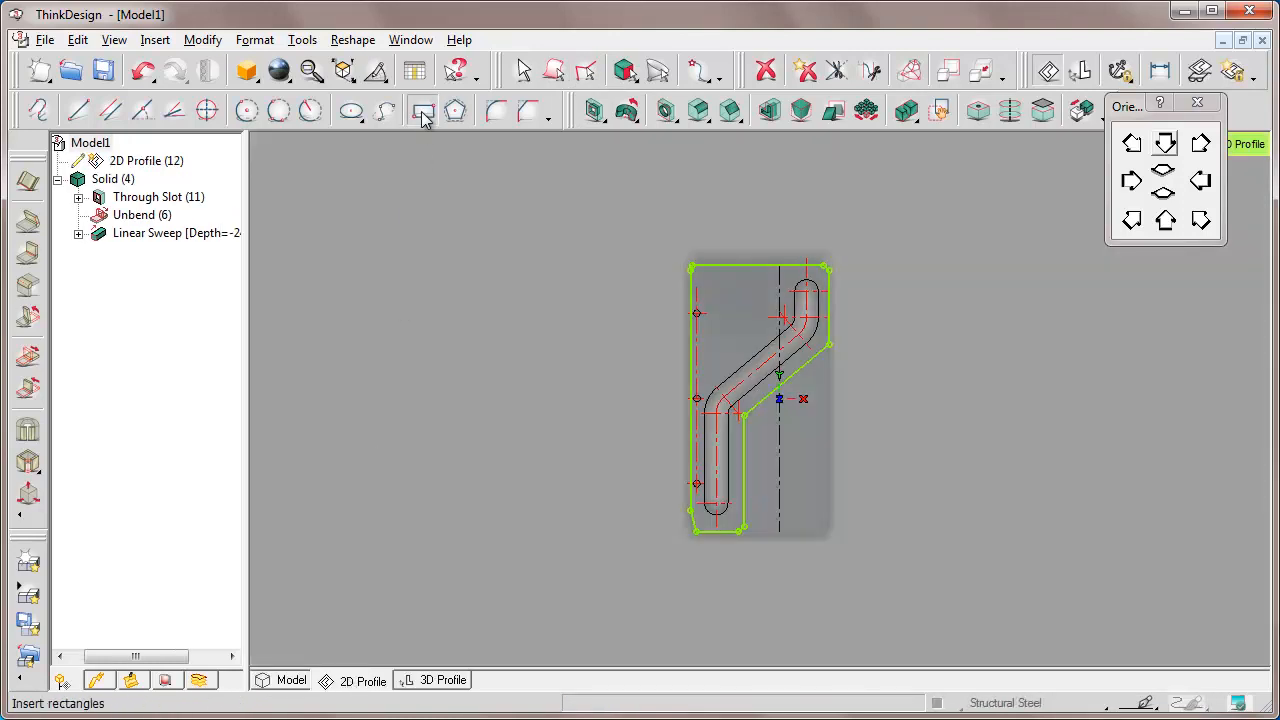
{"action": "left_click", "coordinate": [421, 111]}
{"action": "left_click", "coordinate": [660, 247]}
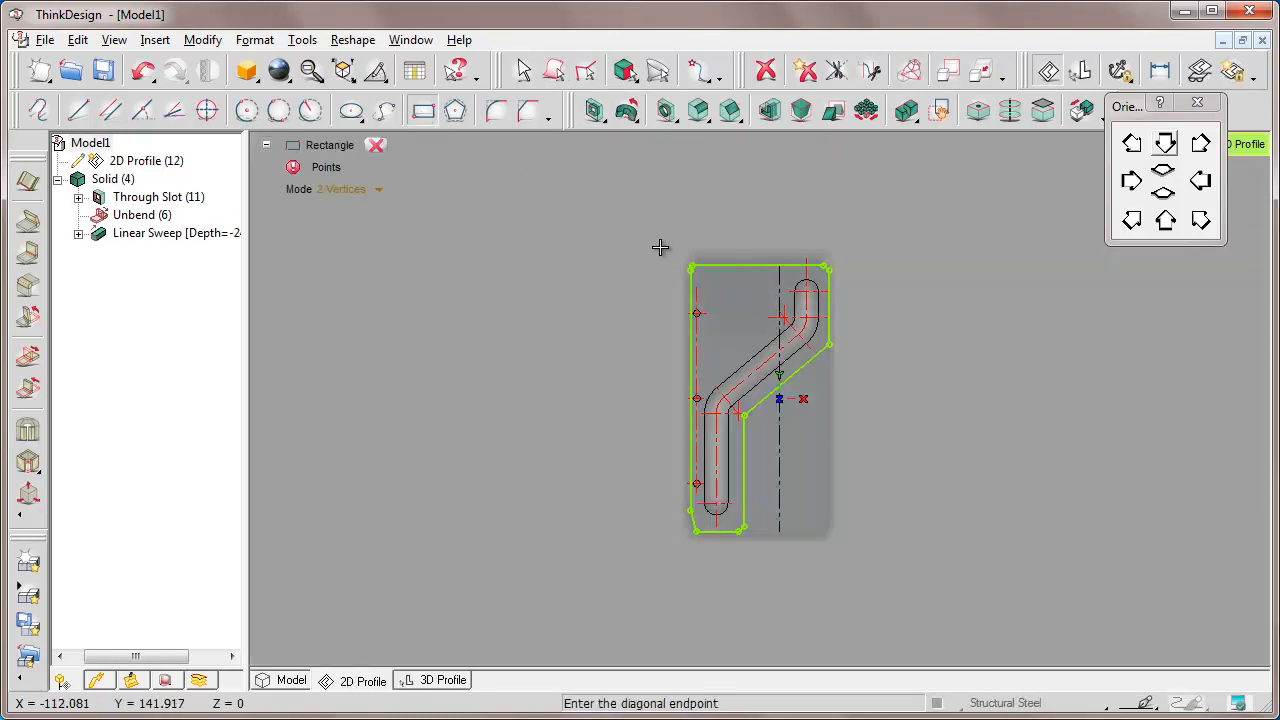
{"action": "left_click", "coordinate": [860, 543]}
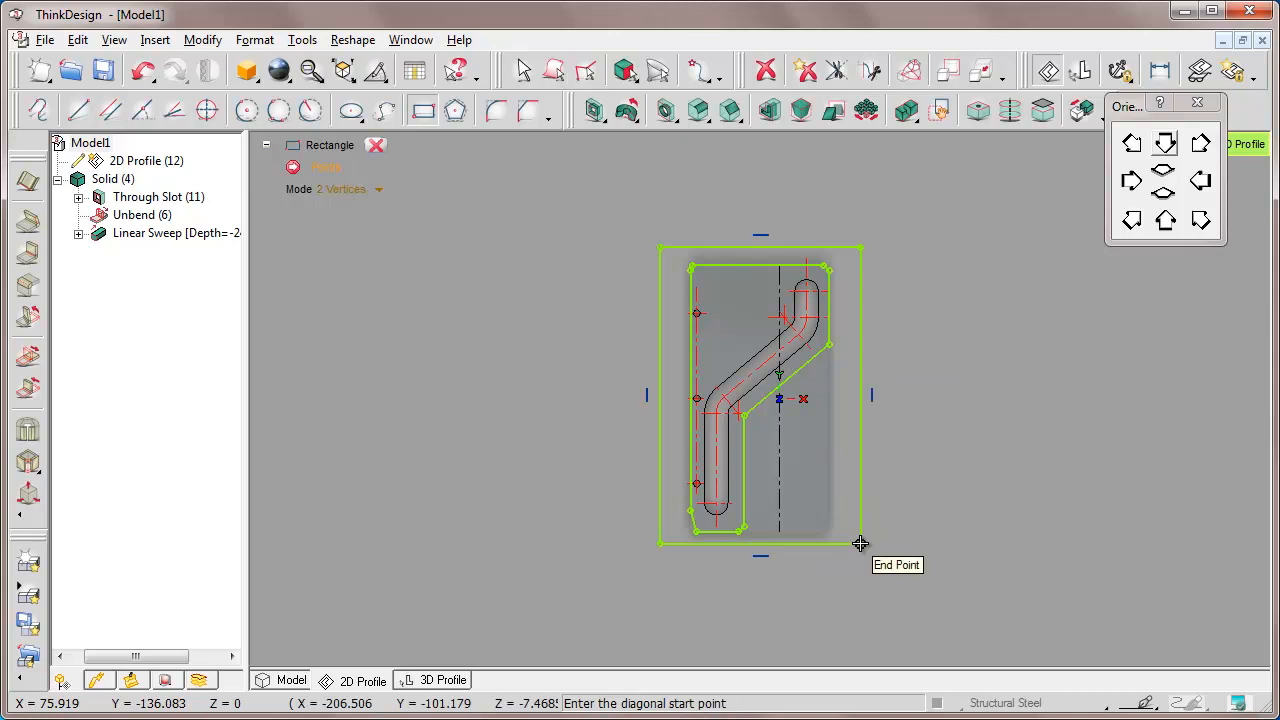
{"action": "left_click", "coordinate": [281, 685]}
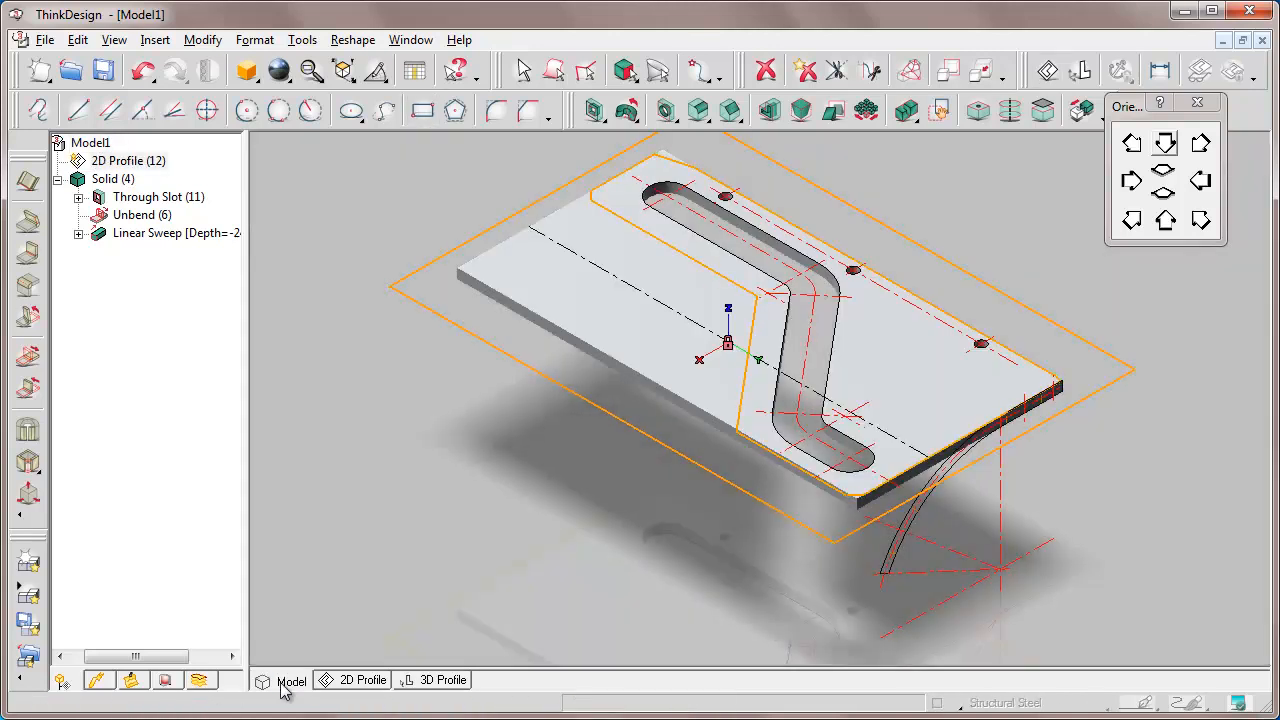
Trim the sheet to its outer contour with a Thru all Linear Slot using the contour-and-rectangle profile.
{"action": "left_click", "coordinate": [596, 112]}
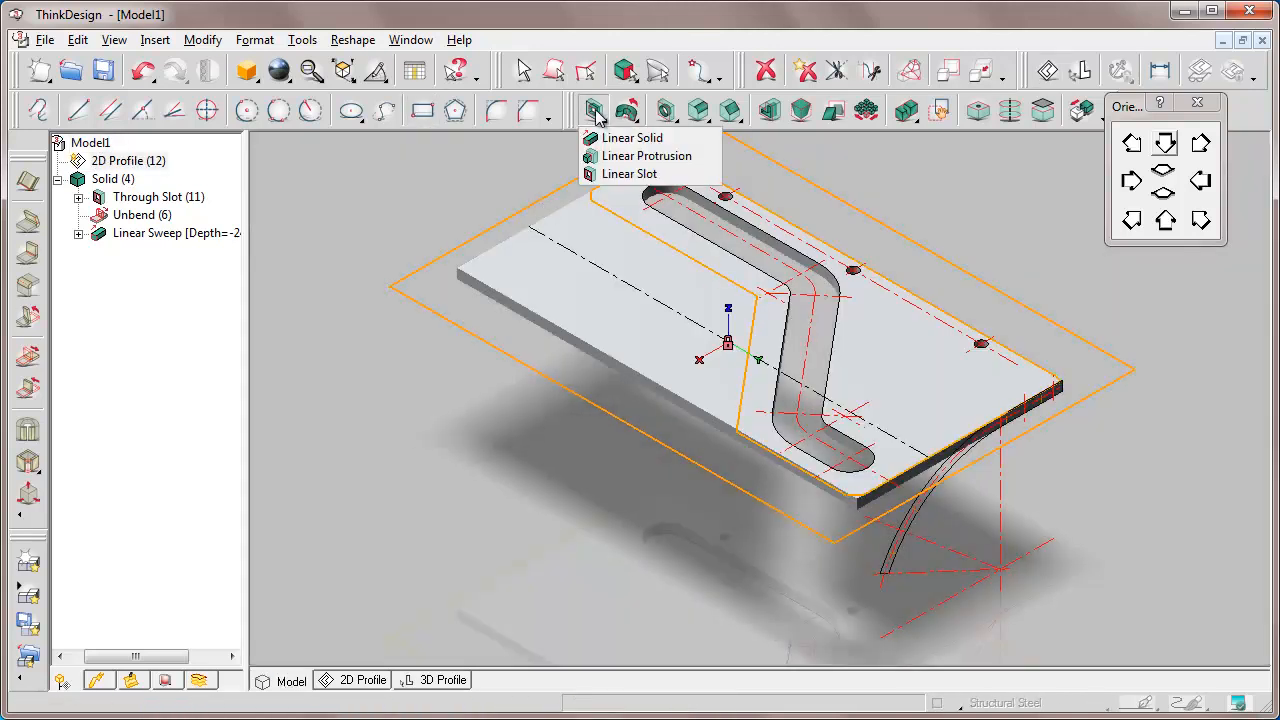
{"action": "left_click", "coordinate": [625, 174]}
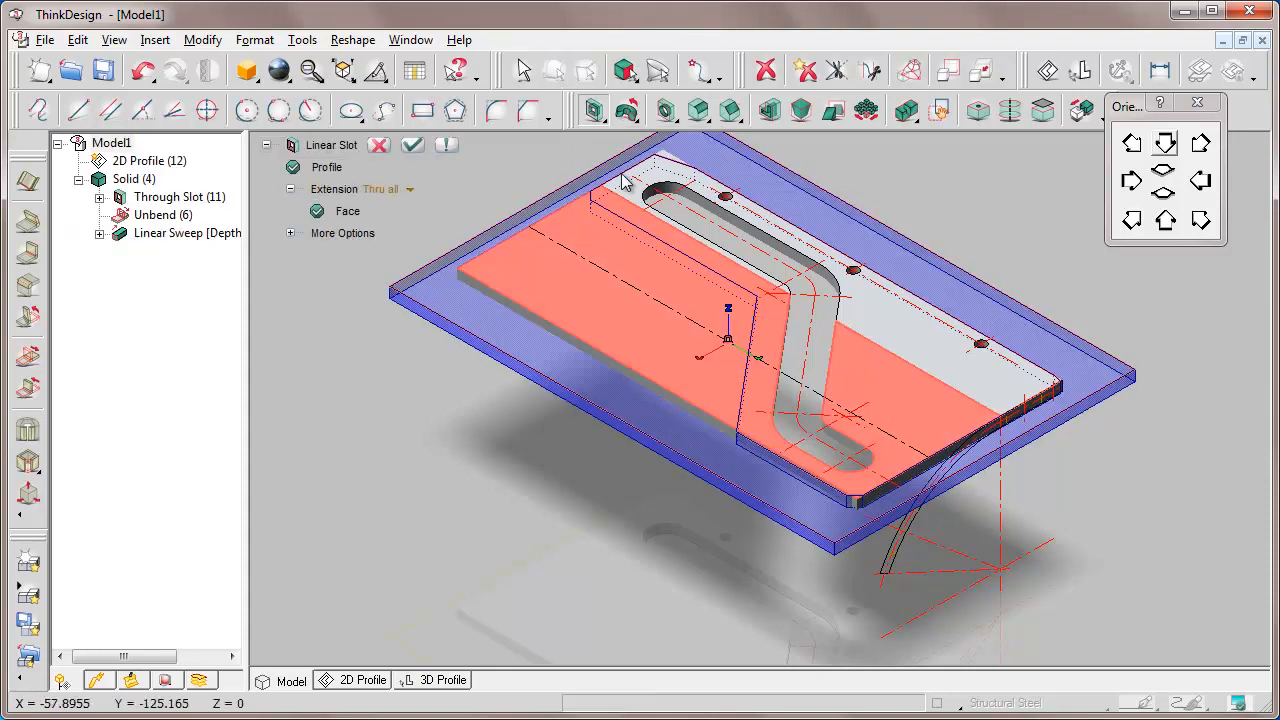
{"action": "left_click", "coordinate": [412, 145]}
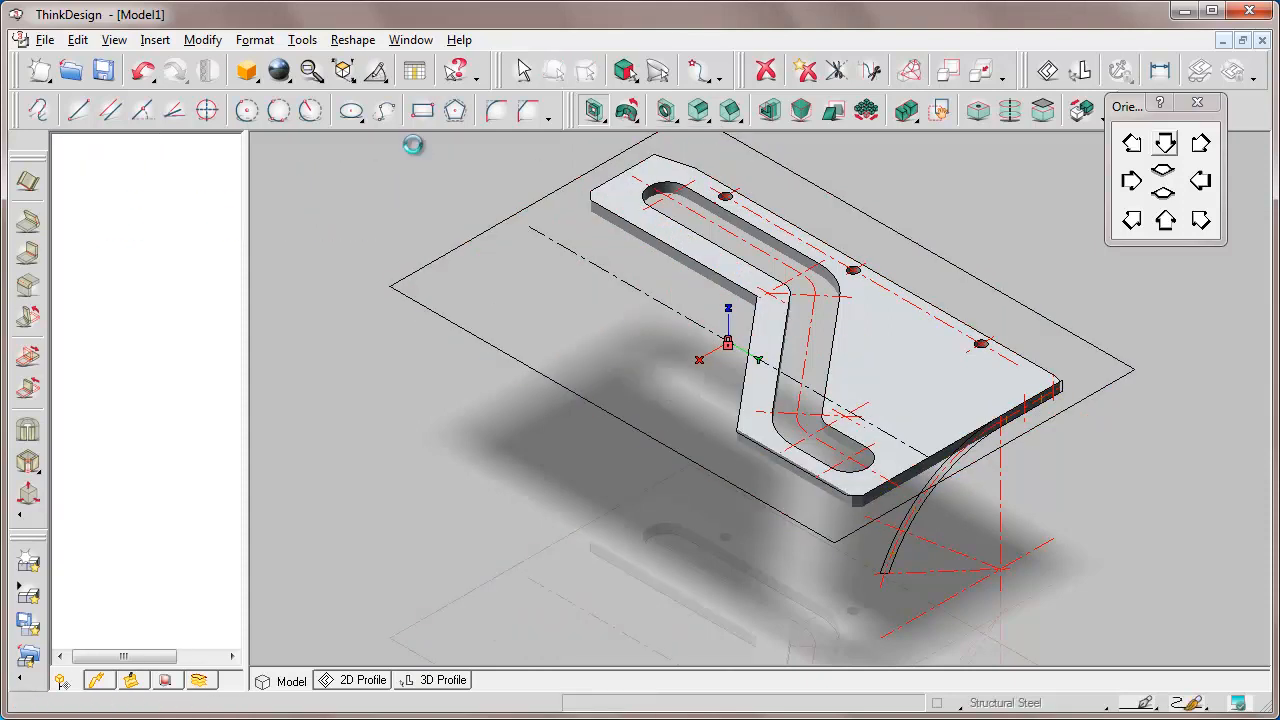
Rebend the trimmed sheet with the Global type, using the flat upper face with the three holes as the fixed face.
{"action": "left_click", "coordinate": [28, 388]}
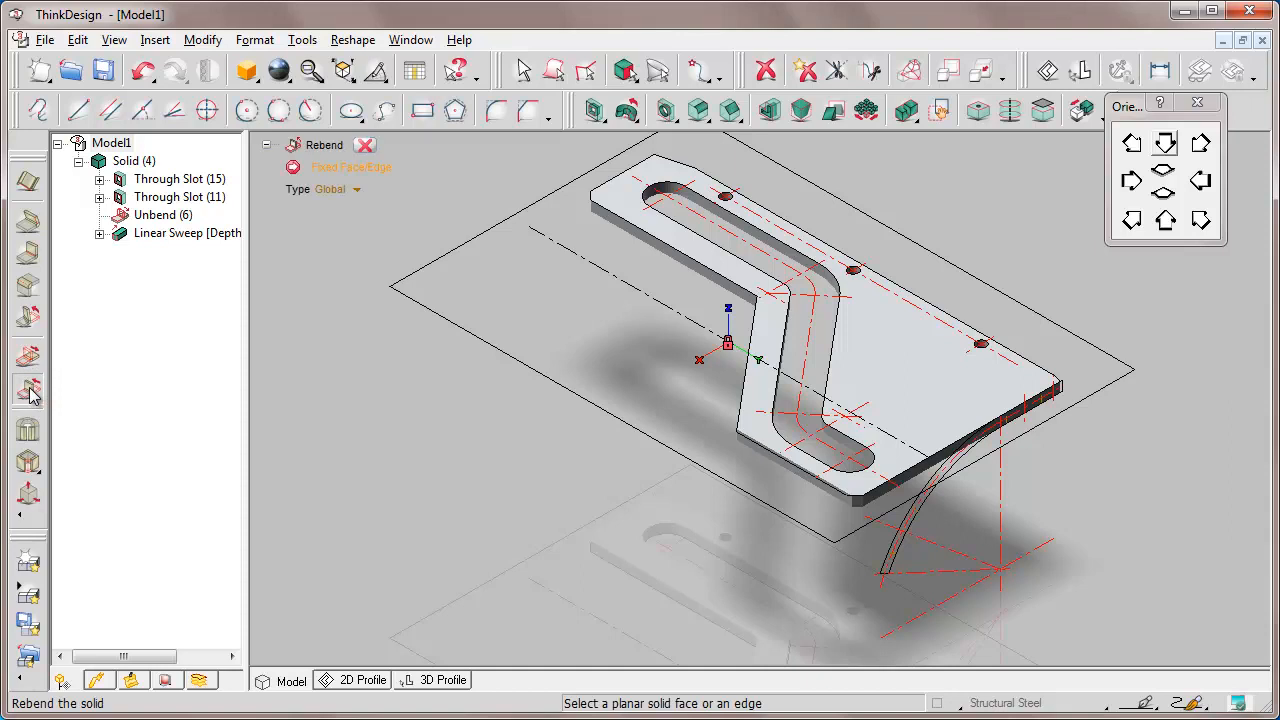
{"action": "left_click", "coordinate": [1024, 390]}
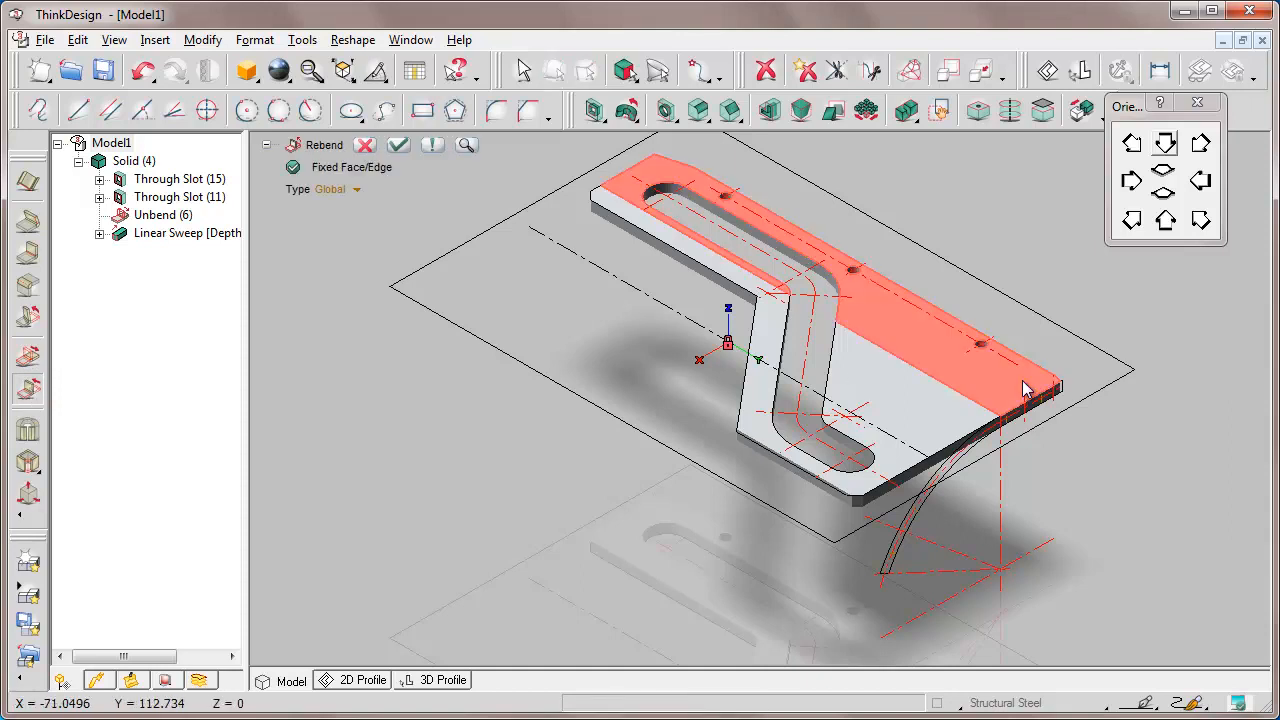
{"action": "left_click", "coordinate": [398, 145]}
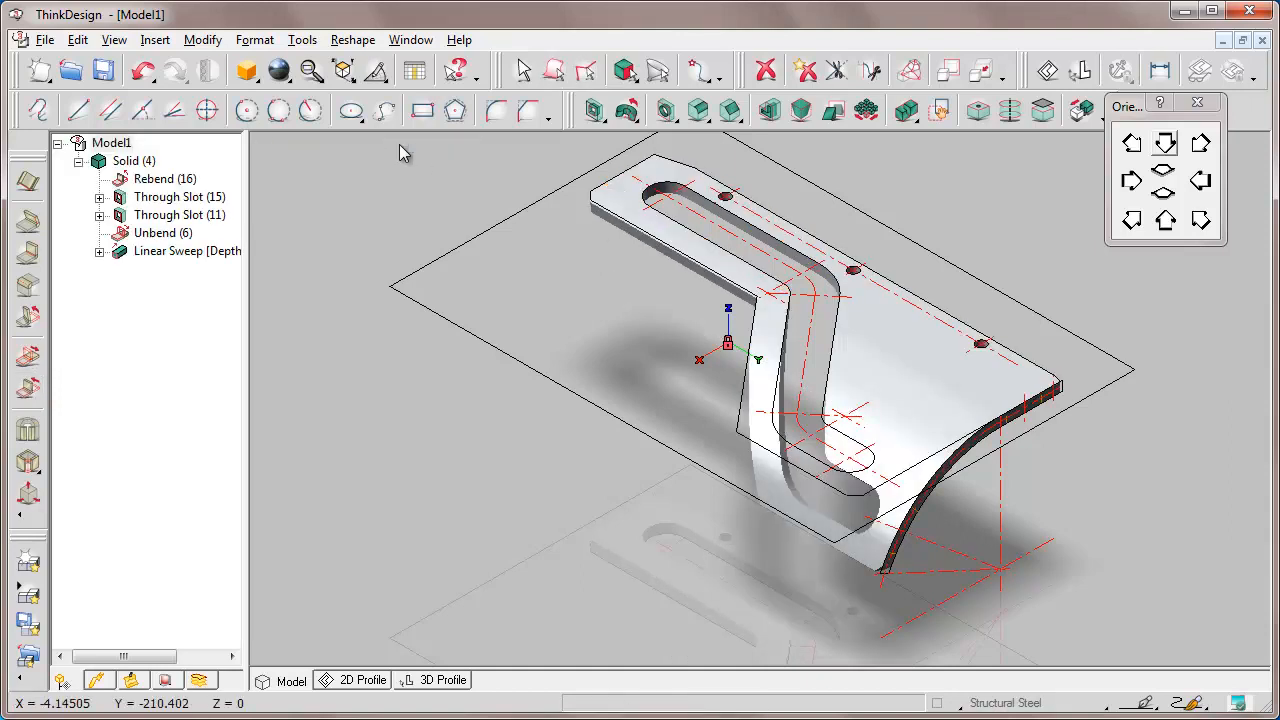
Select every entity except solids using the selection filter, and hide them so that only the solid is displayed.
{"action": "left_click", "coordinate": [657, 72]}
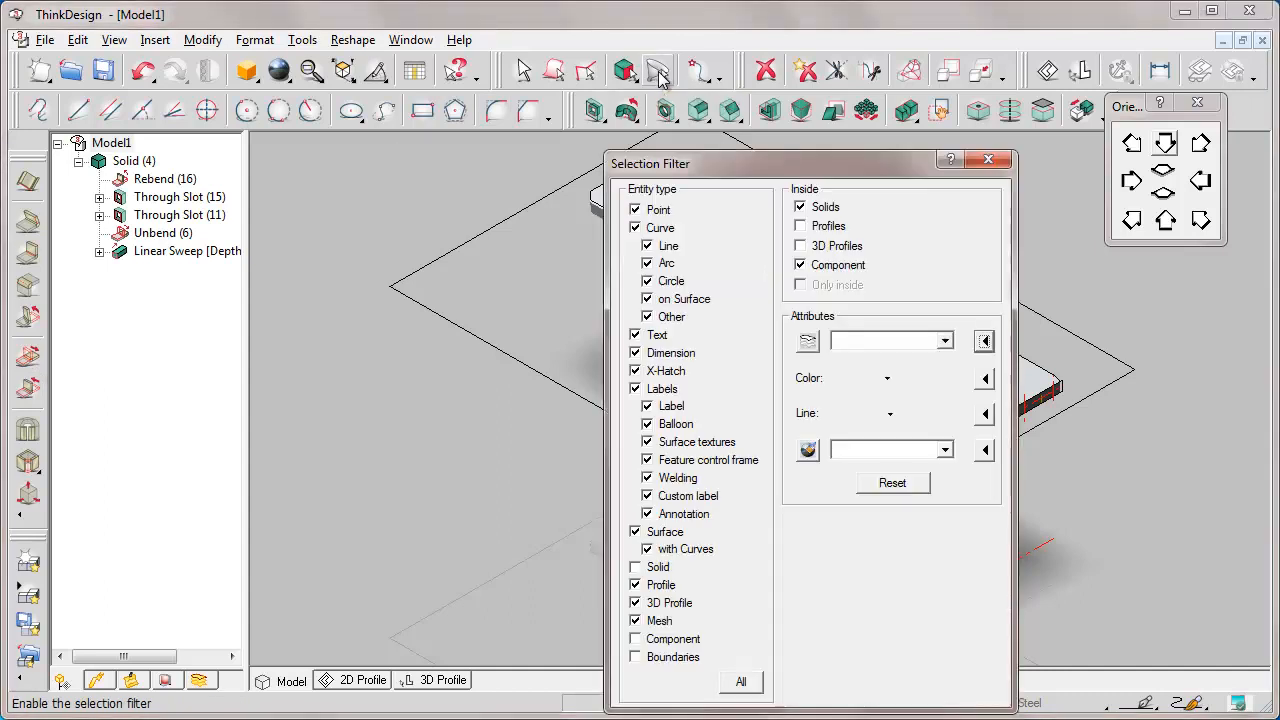
{"action": "left_click", "coordinate": [741, 682]}
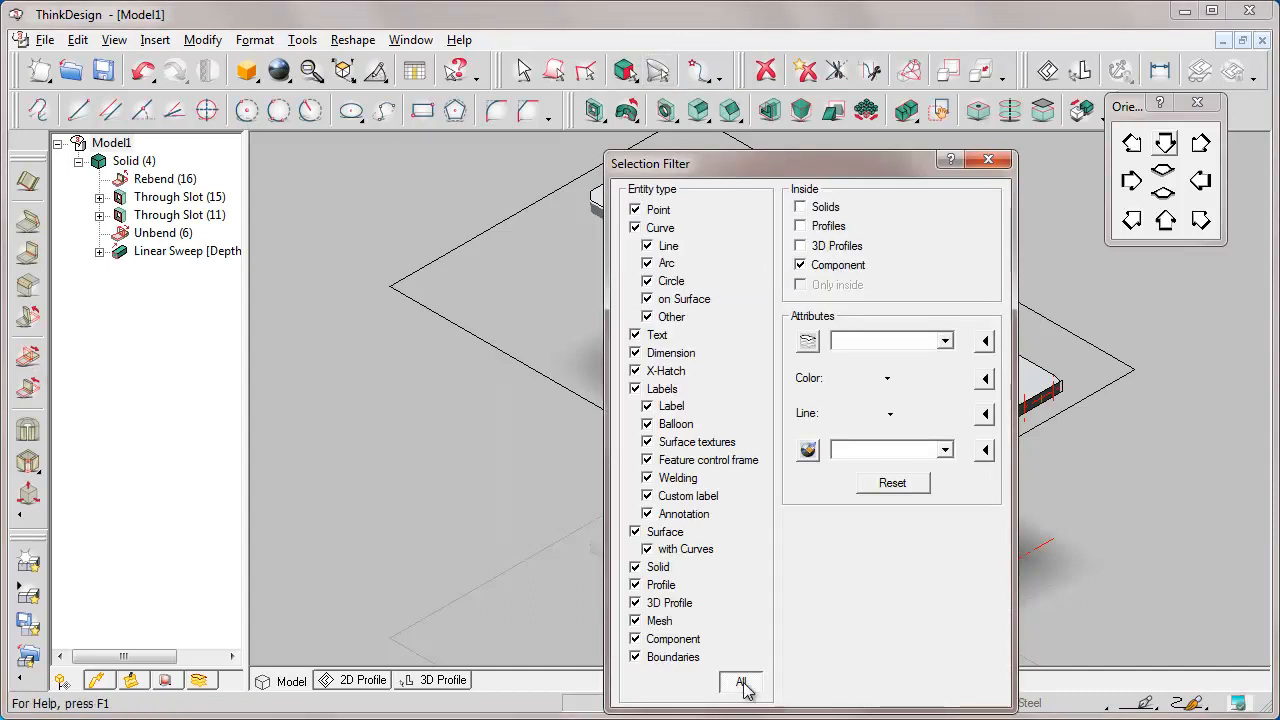
{"action": "left_click", "coordinate": [635, 567]}
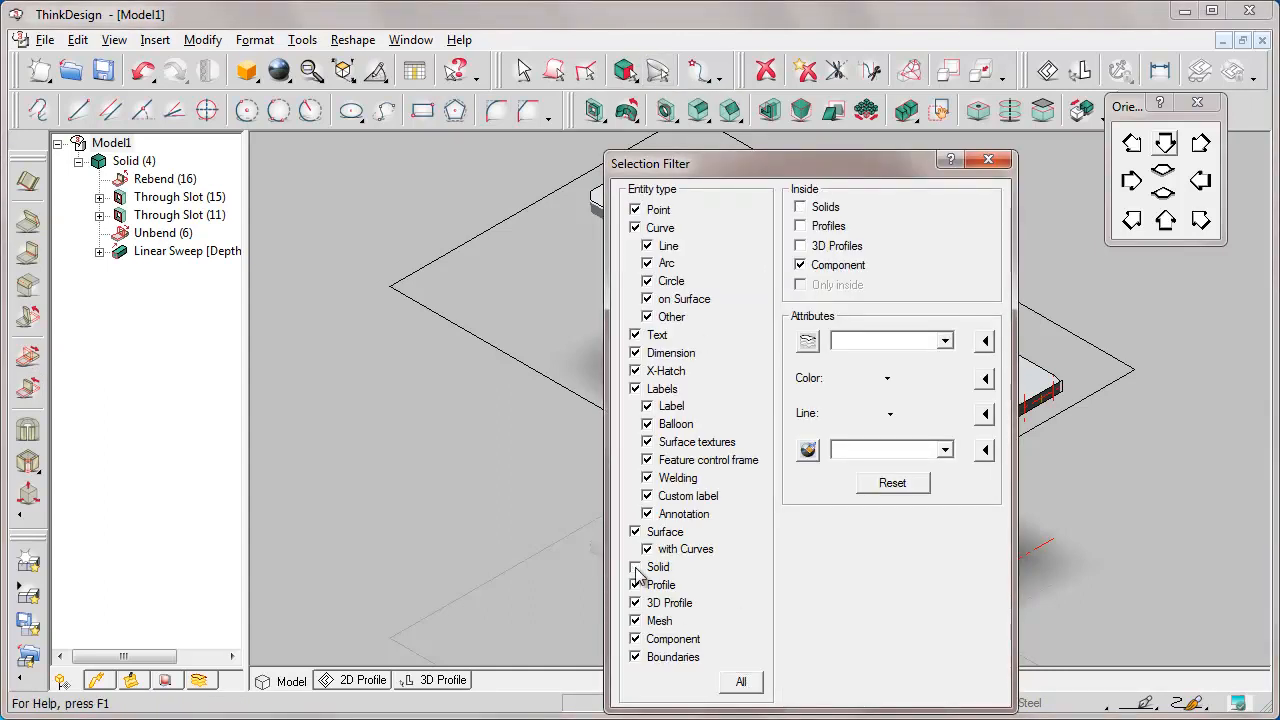
{"action": "left_click", "coordinate": [555, 72]}
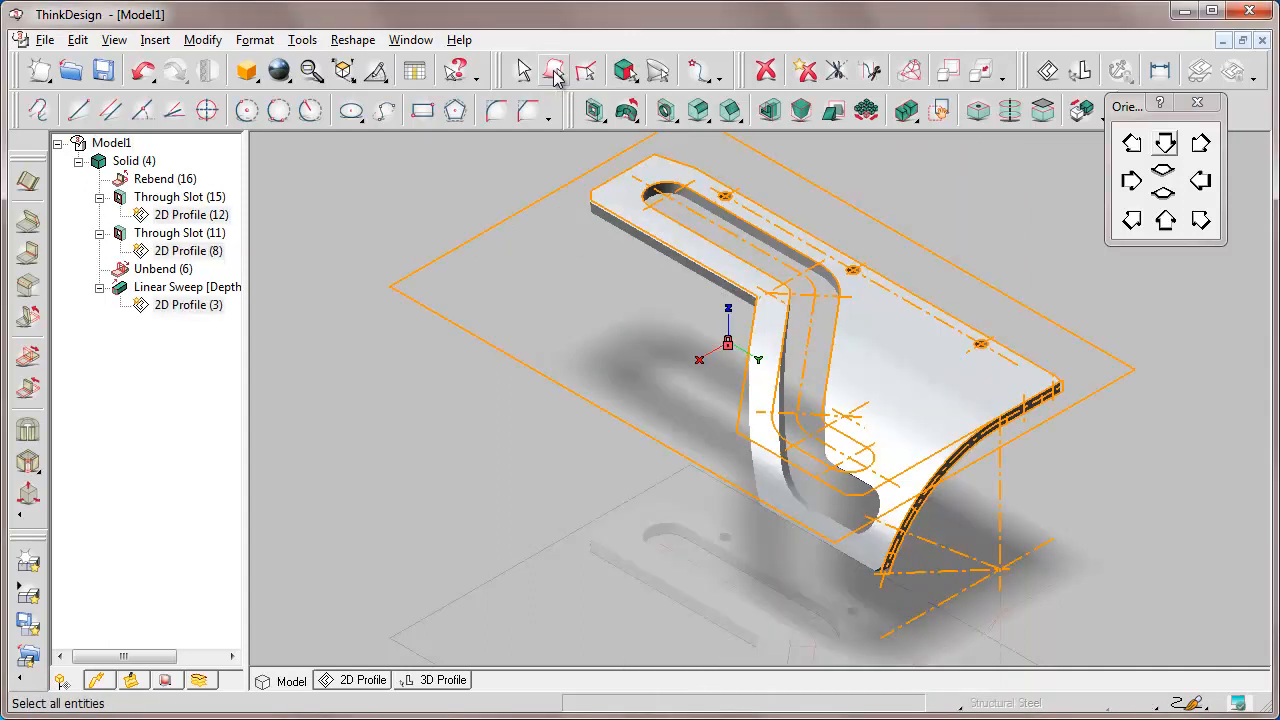
{"action": "left_click", "coordinate": [114, 40]}
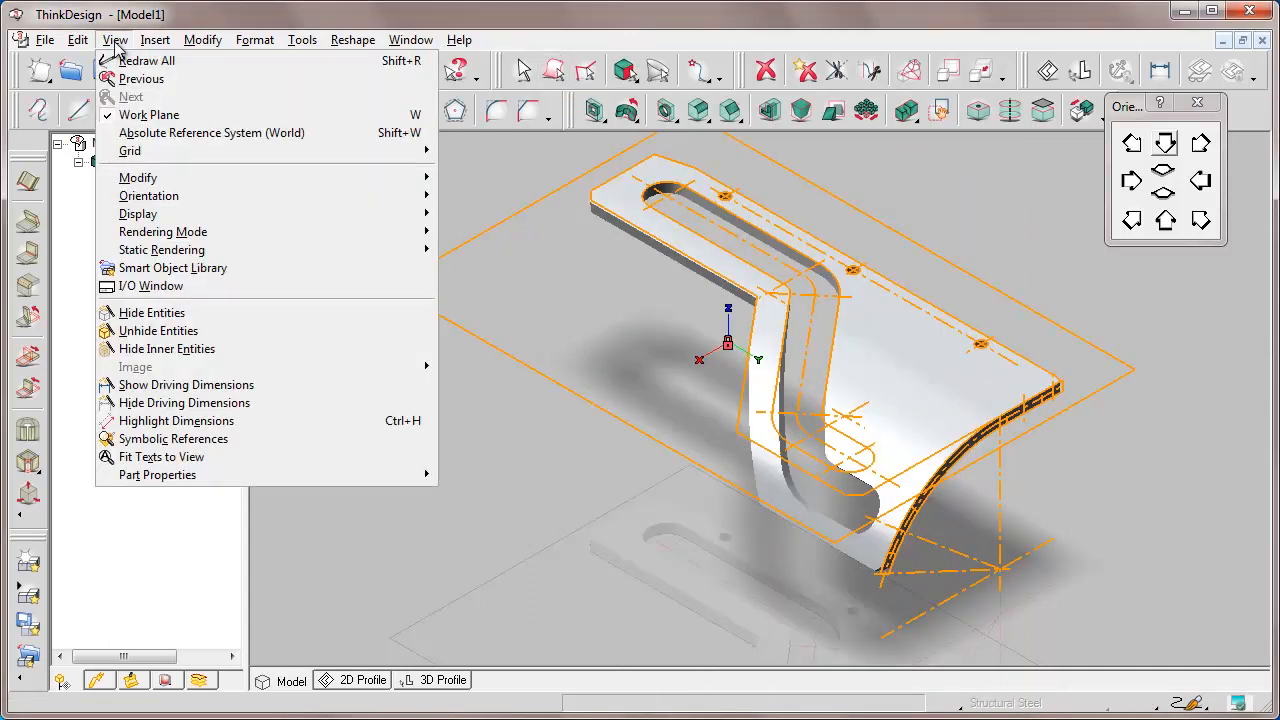
{"action": "left_click", "coordinate": [145, 313]}
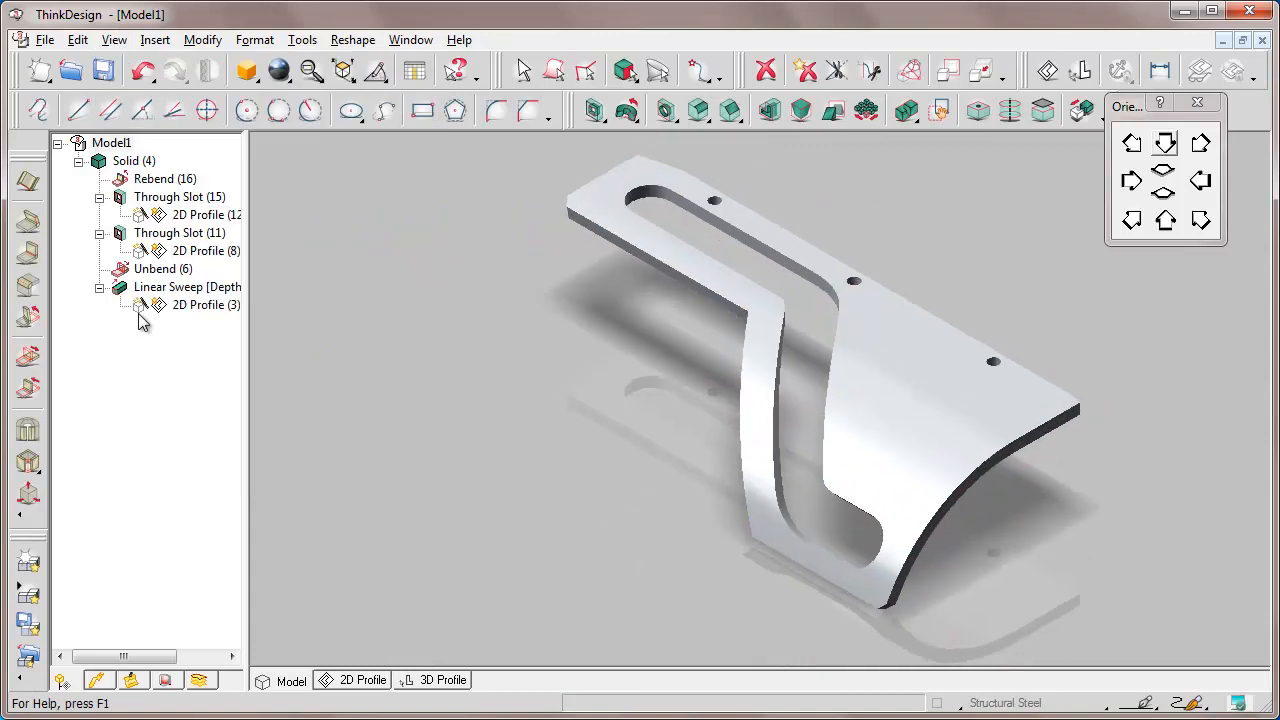
Save the model as SM_cam.e3 in the e-learning folder.
{"action": "left_click", "coordinate": [45, 41]}
{"action": "left_click", "coordinate": [76, 177]}
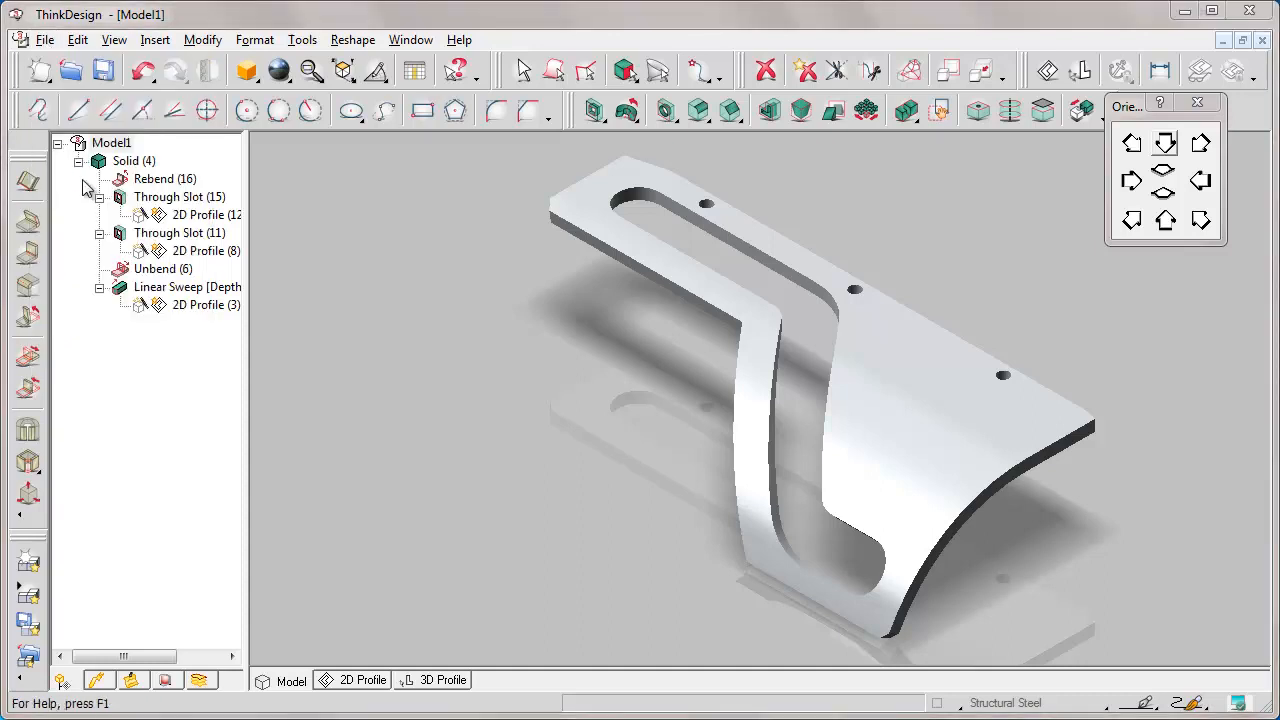
{"action": "type", "text": "SM_cam.e3"}
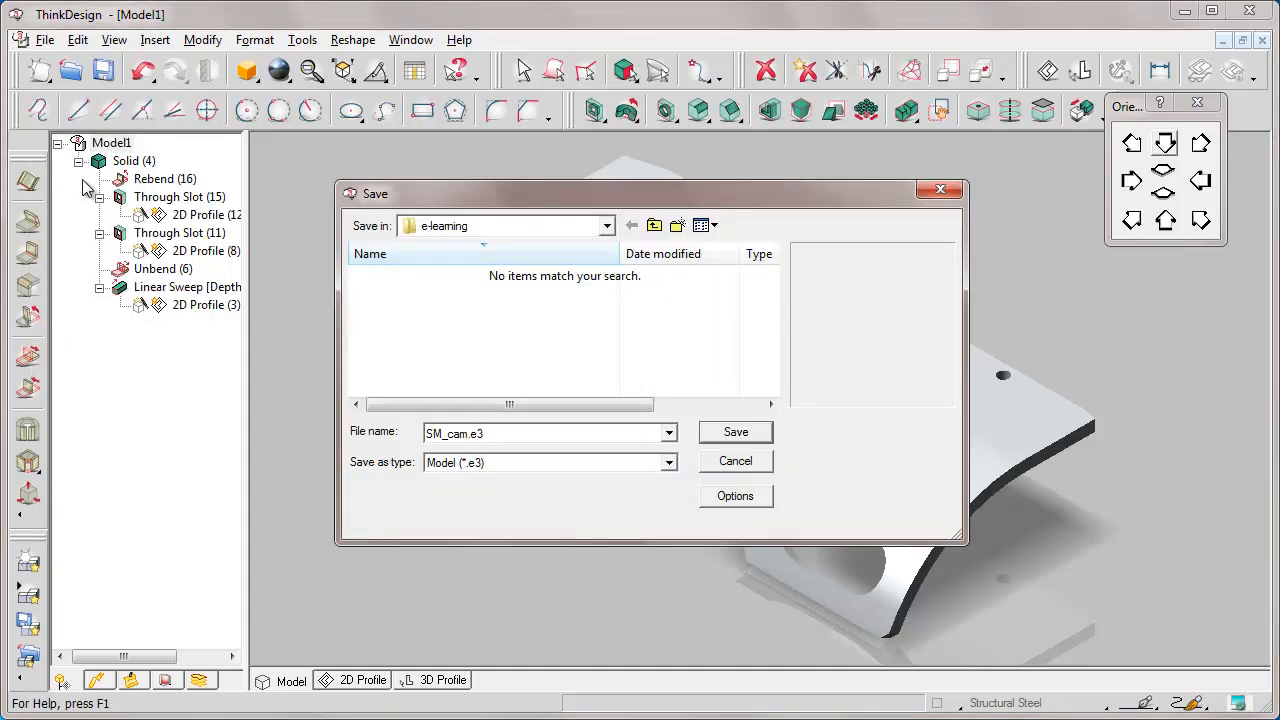
{"action": "left_click", "coordinate": [737, 434]}
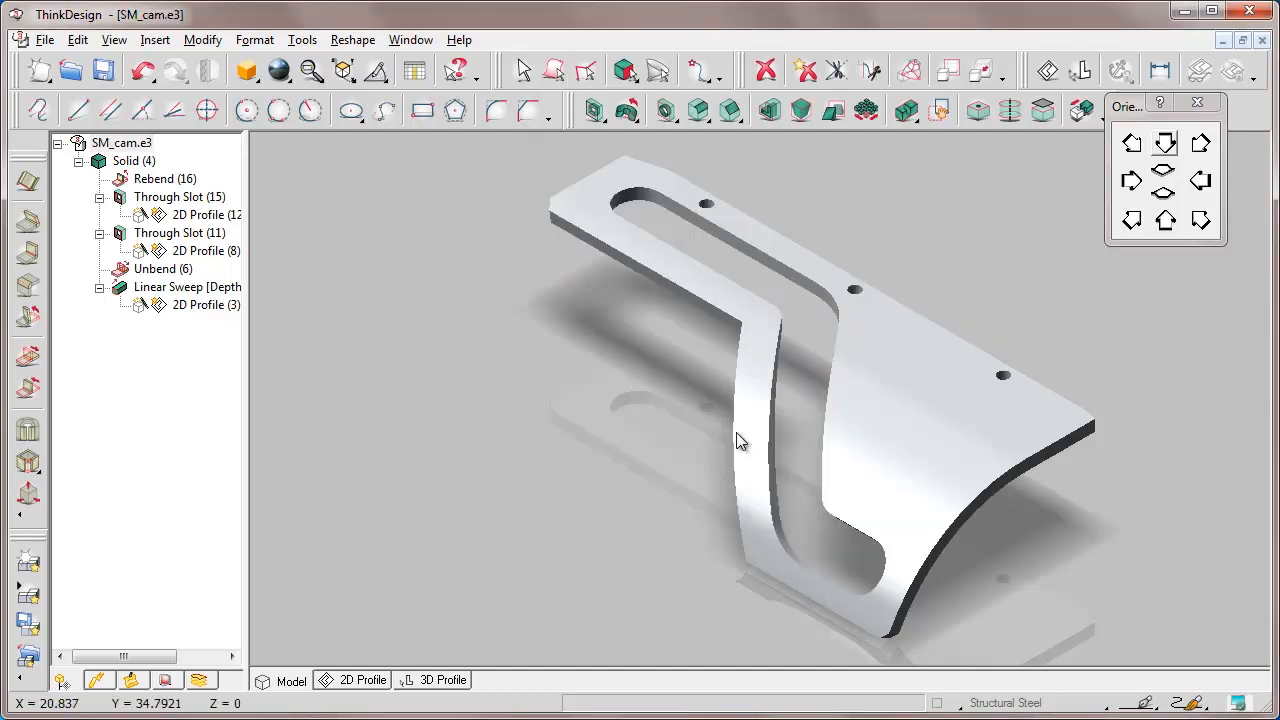
Close the view orientation palette and the saved SM_cam model.
{"action": "left_click", "coordinate": [1197, 103]}
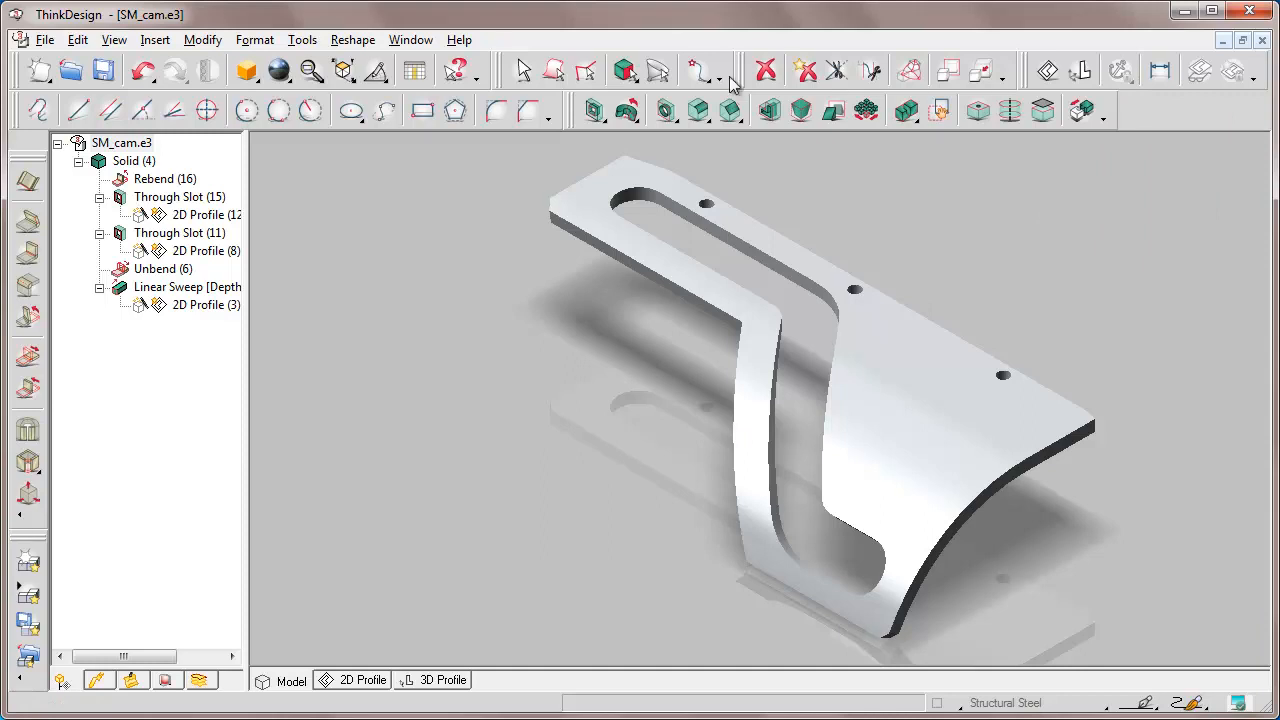
{"action": "left_click", "coordinate": [45, 40]}
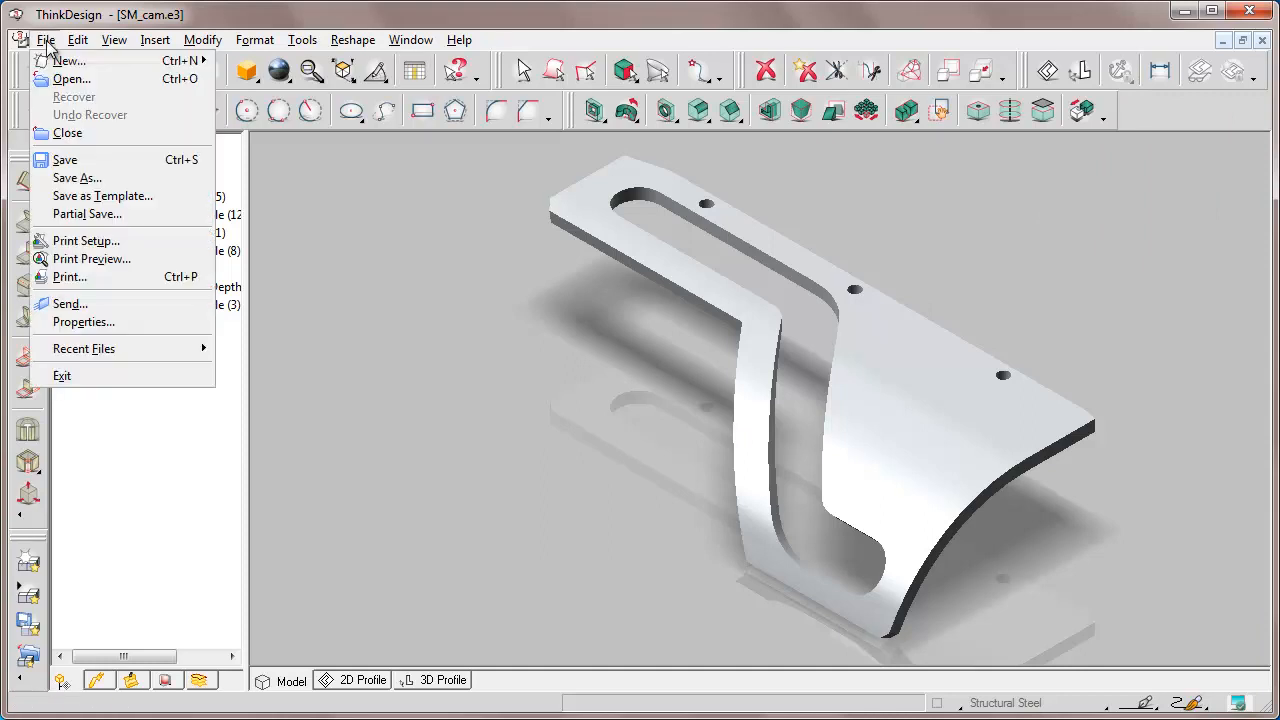
{"action": "left_click", "coordinate": [62, 134]}
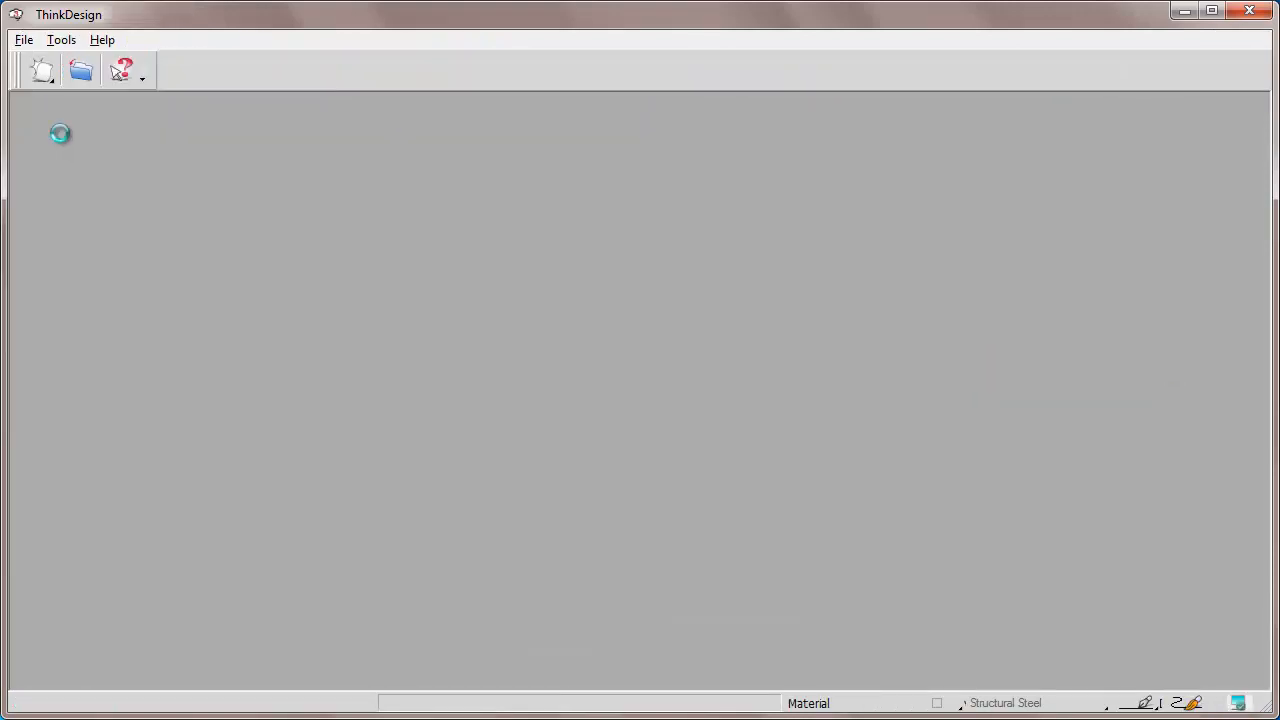